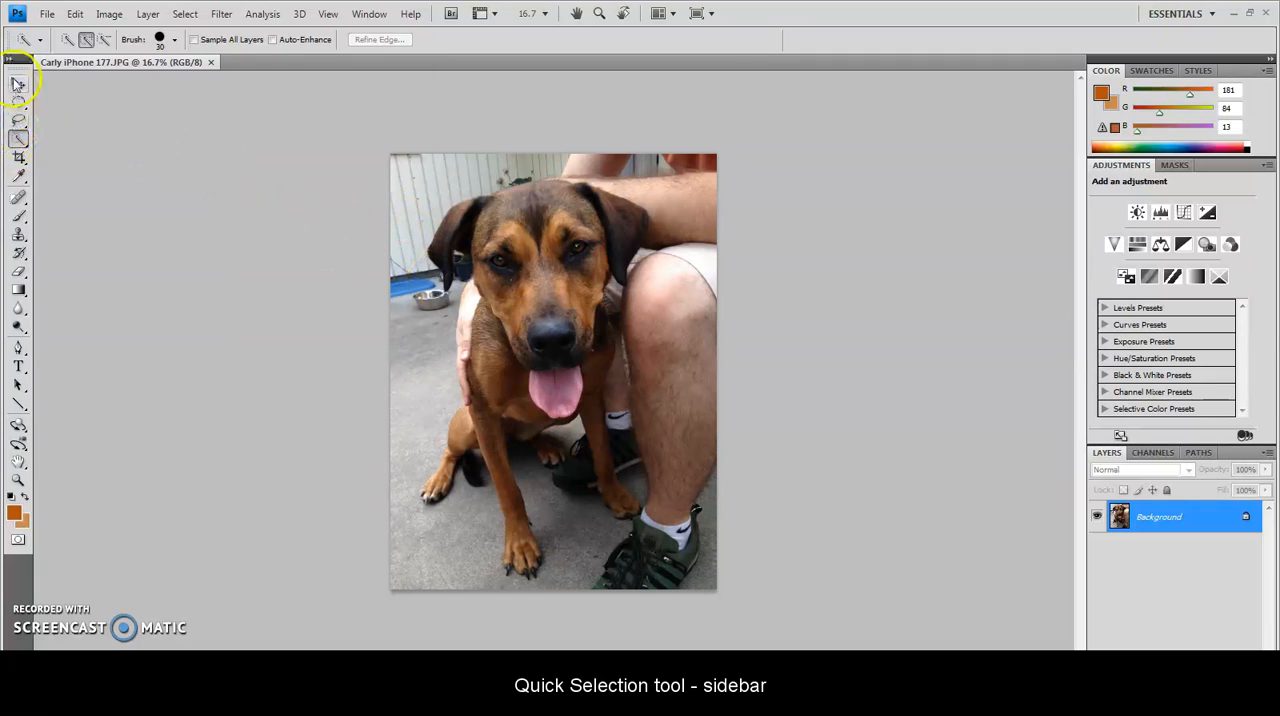
Roughly select the dog's head, chest and nearest front leg down to the paw with the Quick Selection tool
click(19, 141)
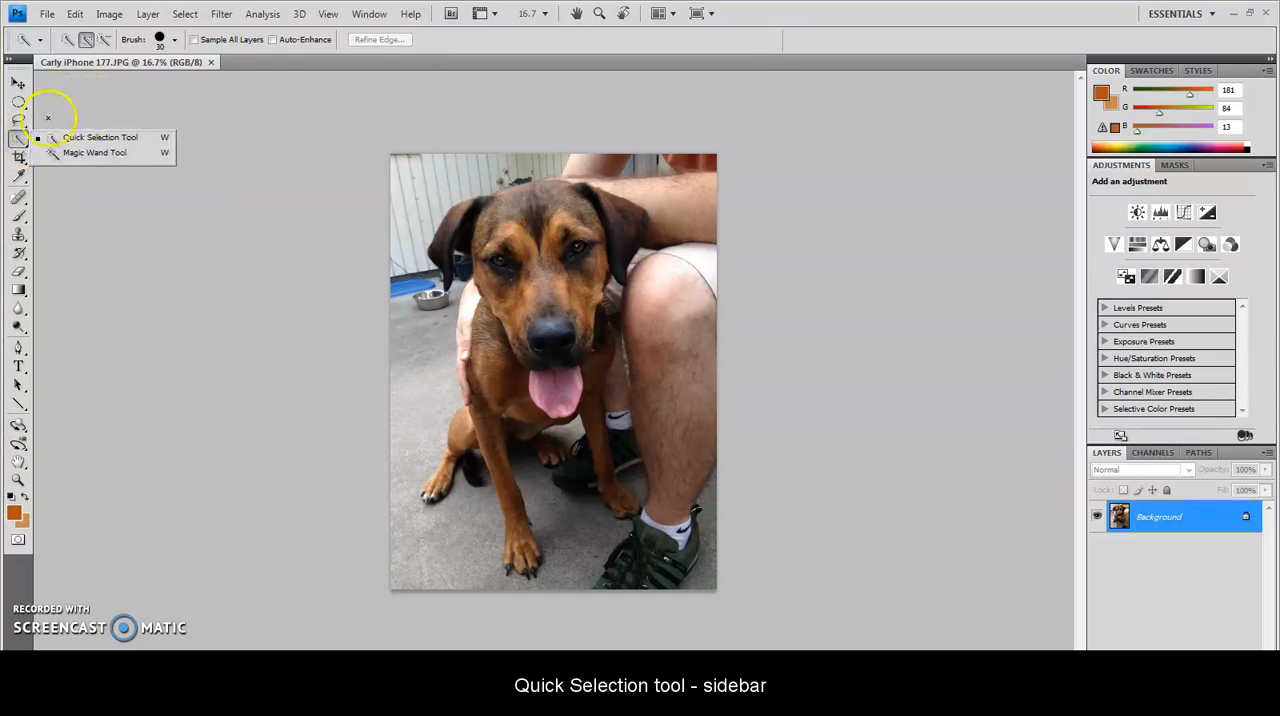
click(15, 138)
click(68, 155)
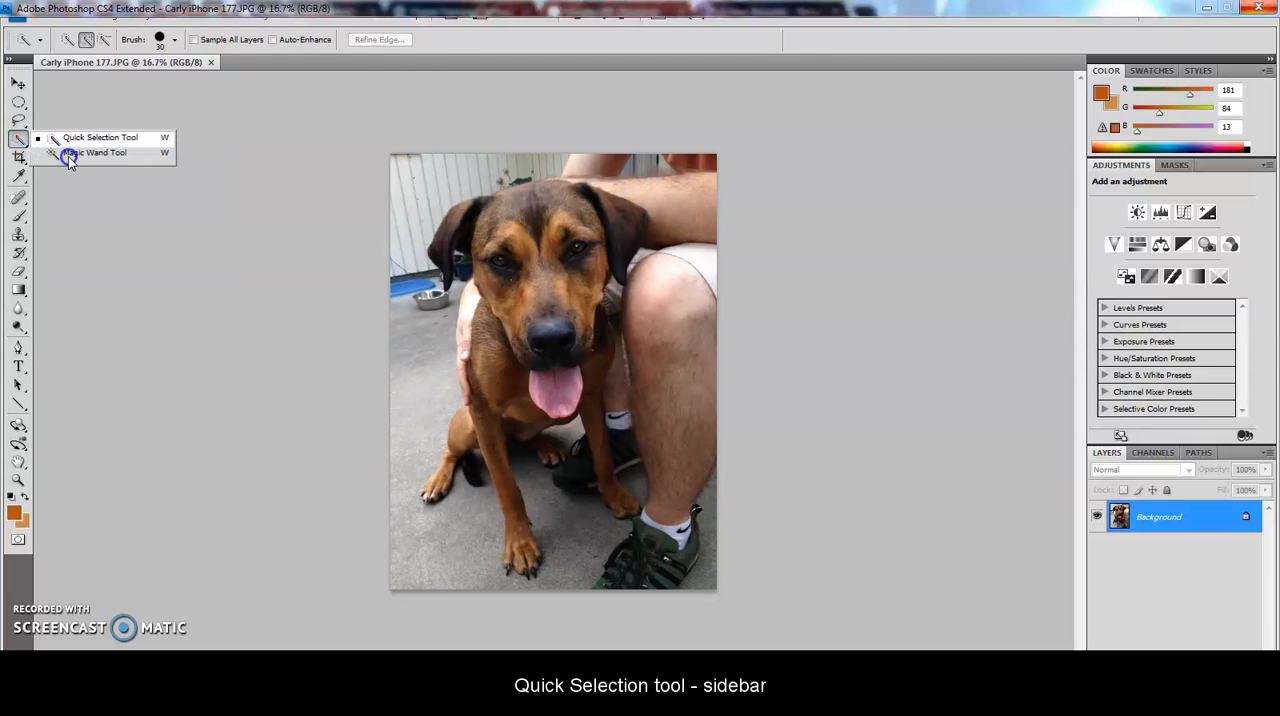
click(80, 139)
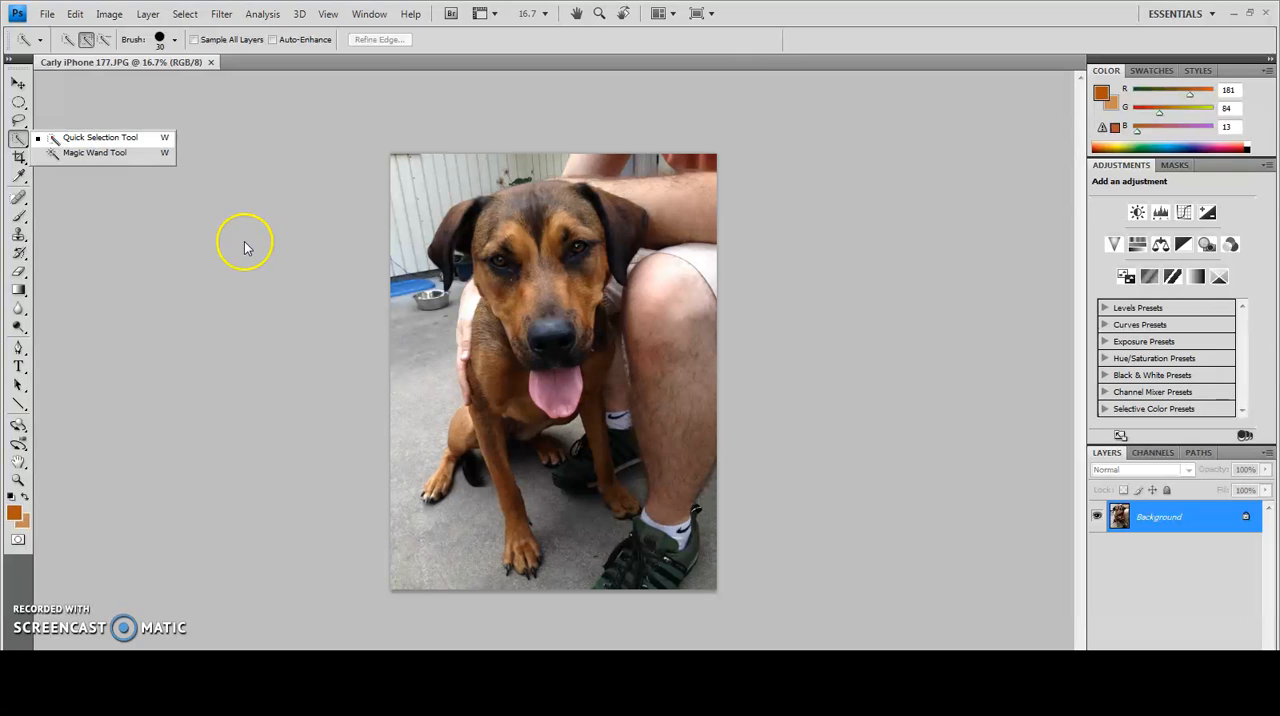
click(107, 137)
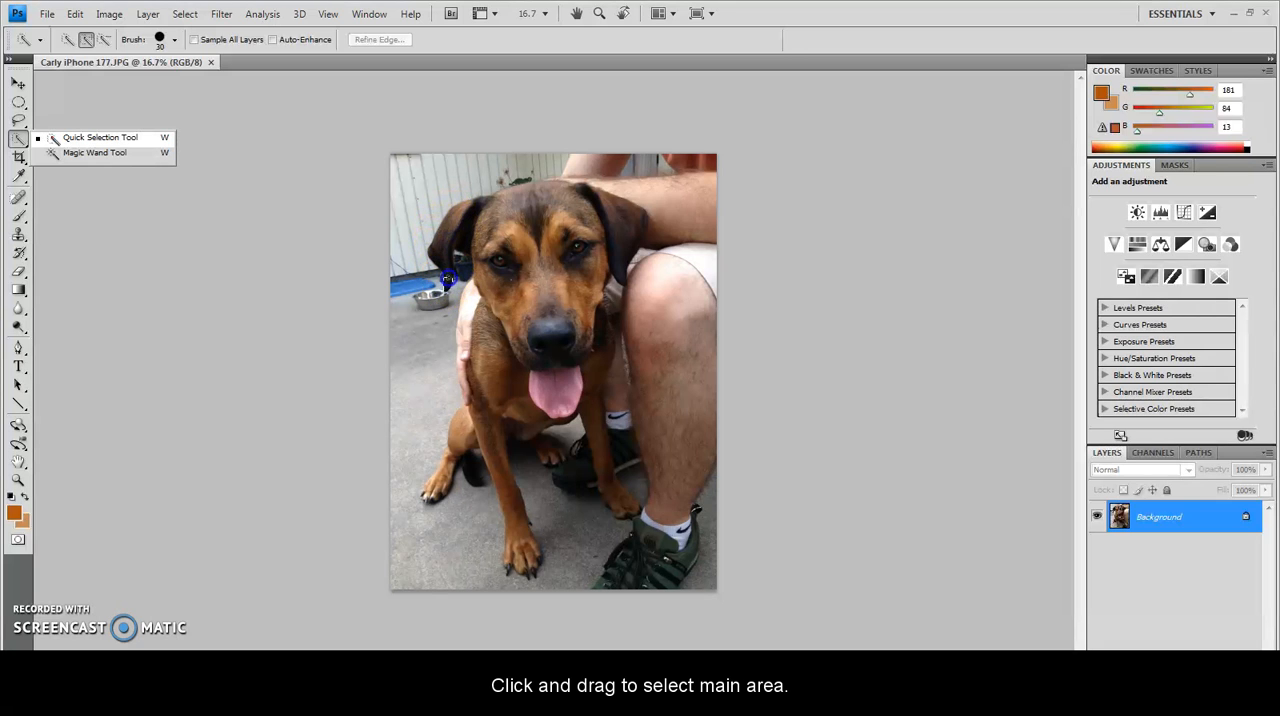
mouse_move(445, 262)
mouse_down()
mouse_move(617, 238)
mouse_move(622, 253)
mouse_move(574, 268)
mouse_move(544, 311)
mouse_move(506, 387)
mouse_up()
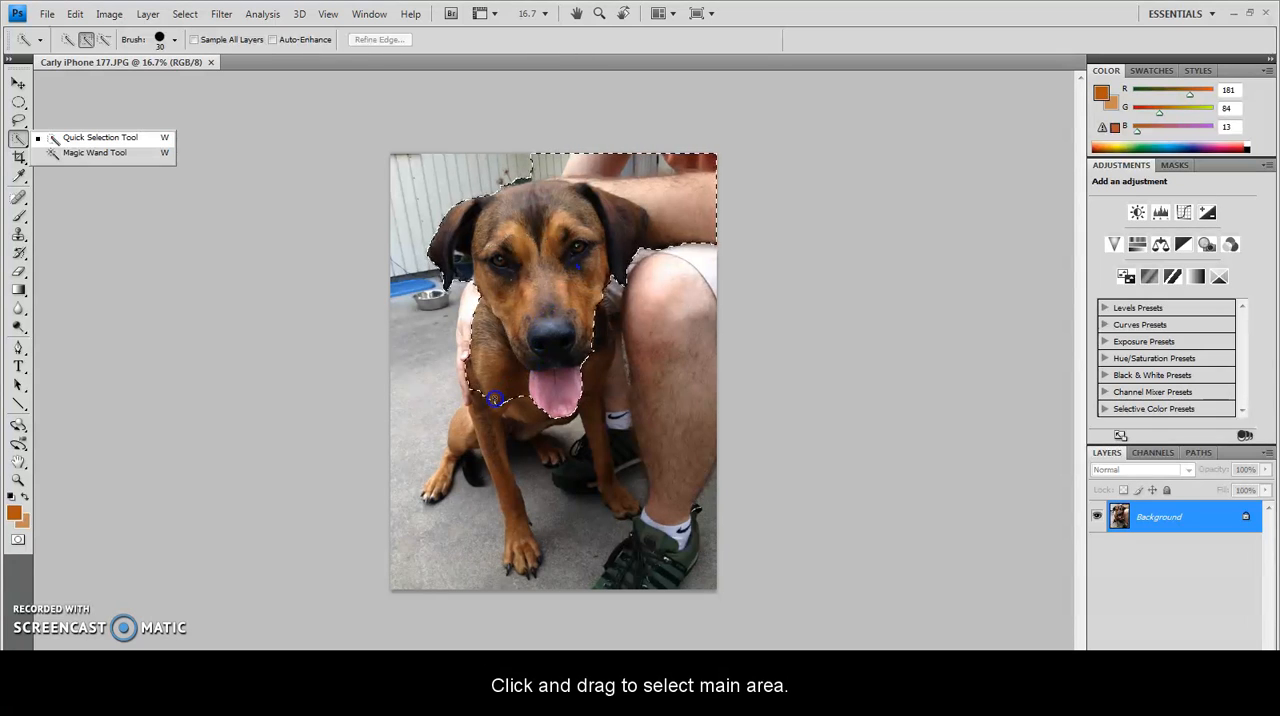
drag(491, 433, 504, 478)
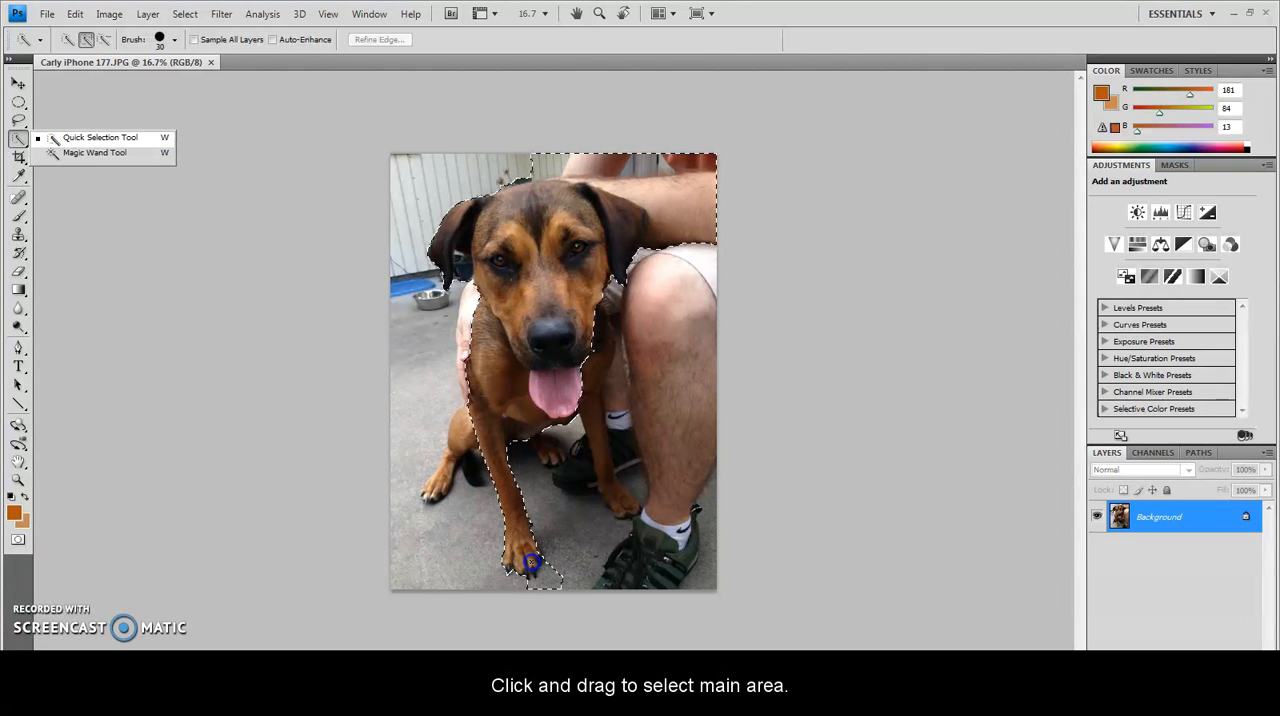
click(523, 545)
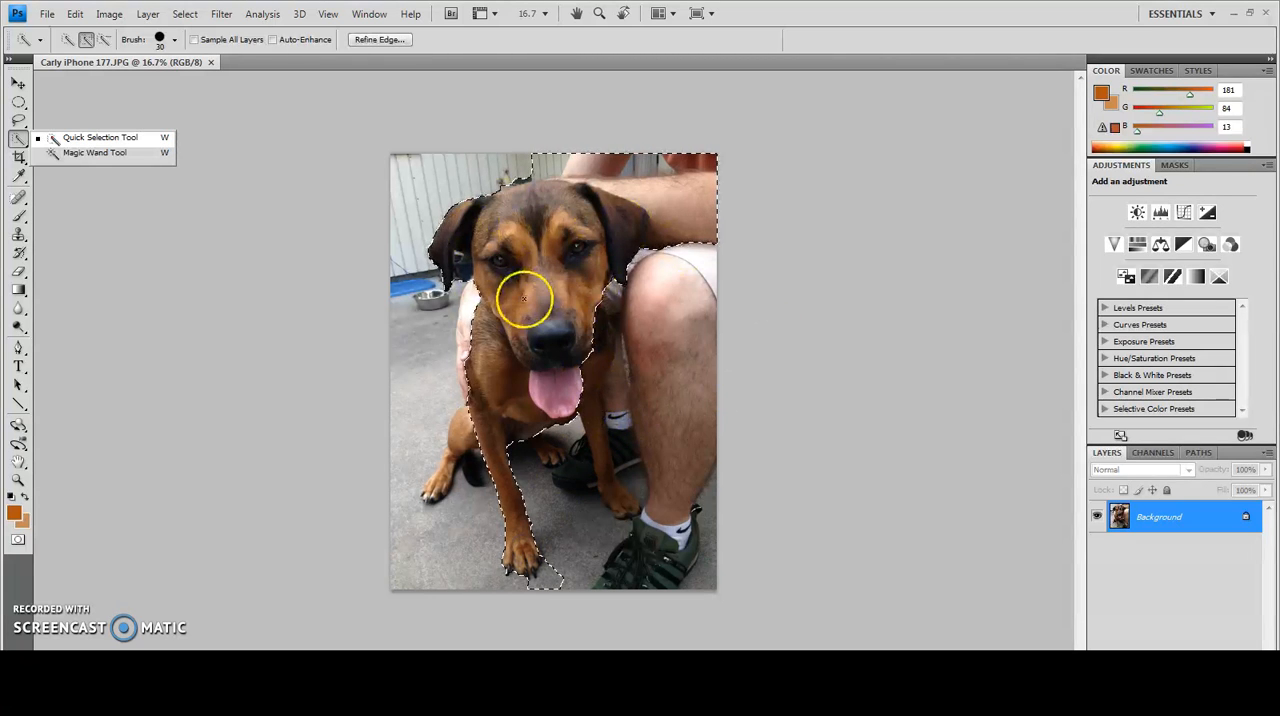
Subtract the person's arm and the background above the dog's head from the selection
click(658, 190)
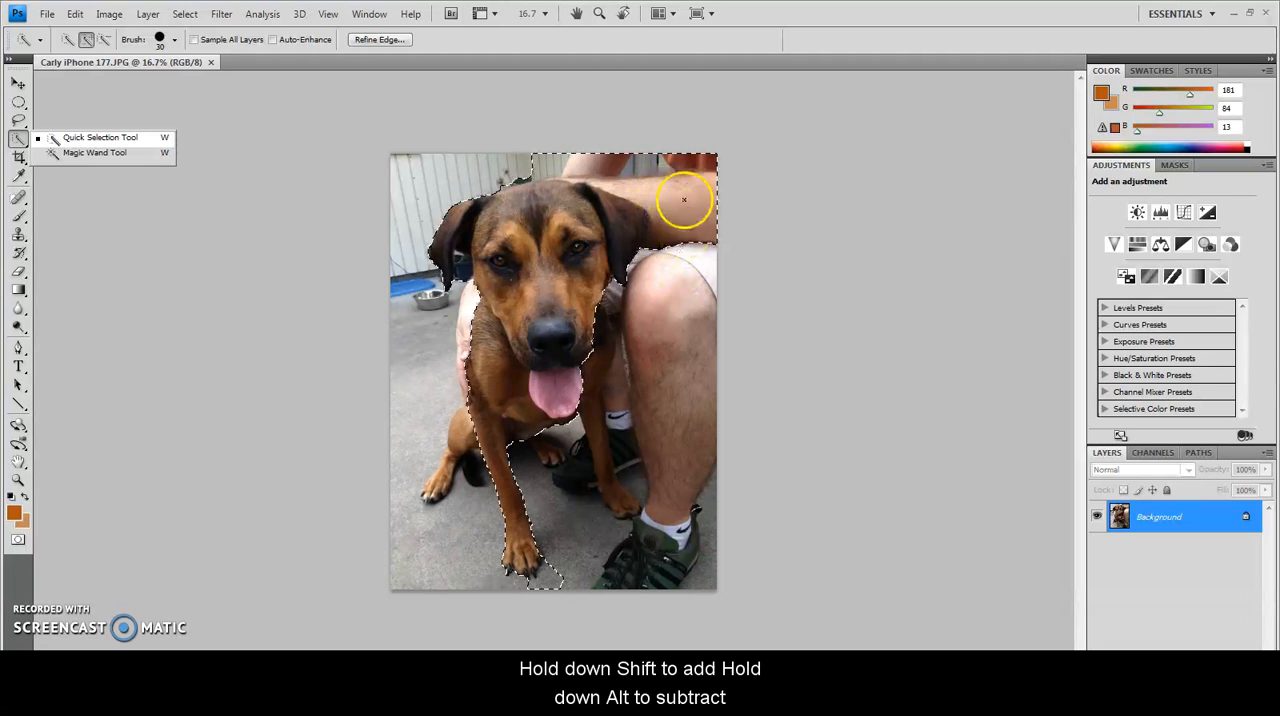
key(alt)
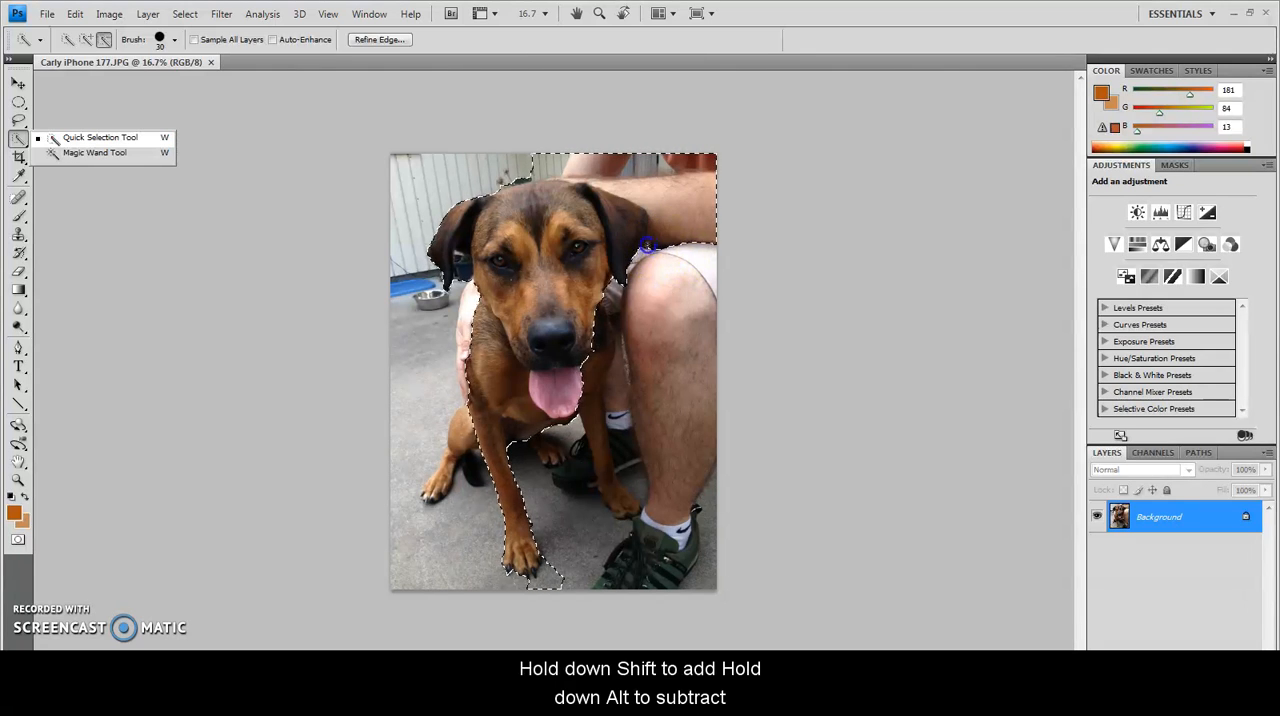
drag(652, 204, 617, 187)
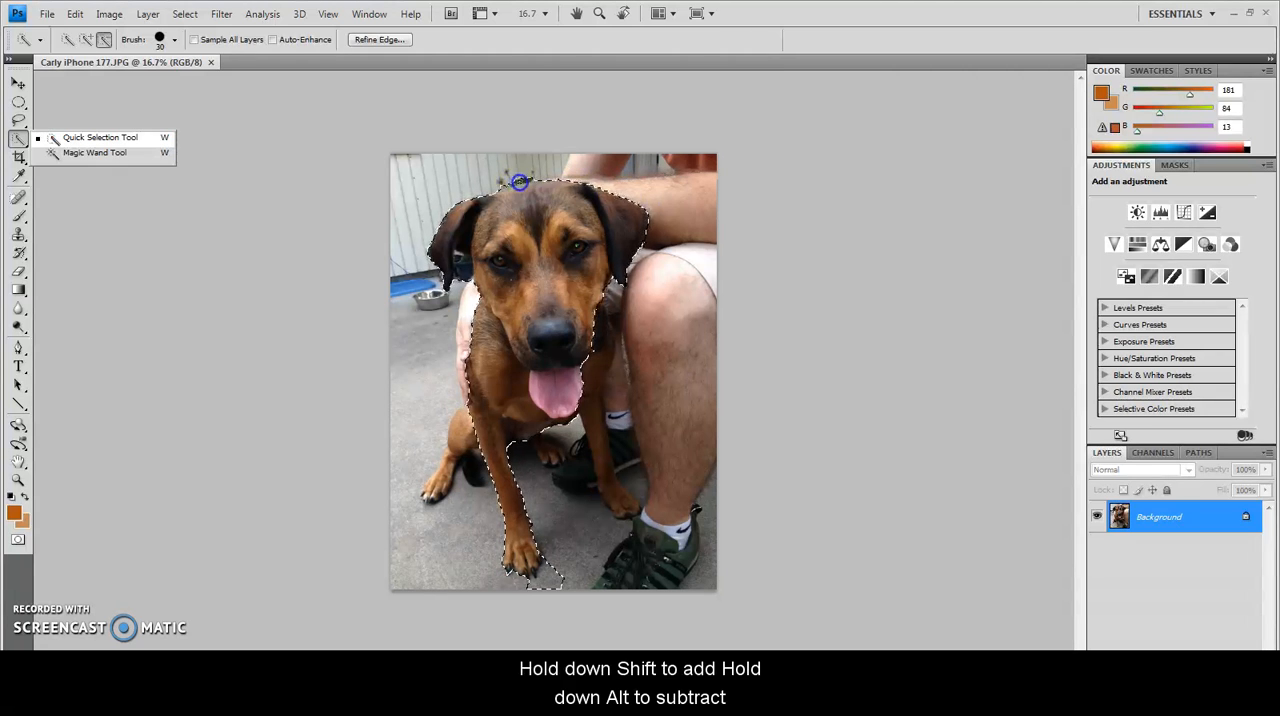
alt+click(501, 185)
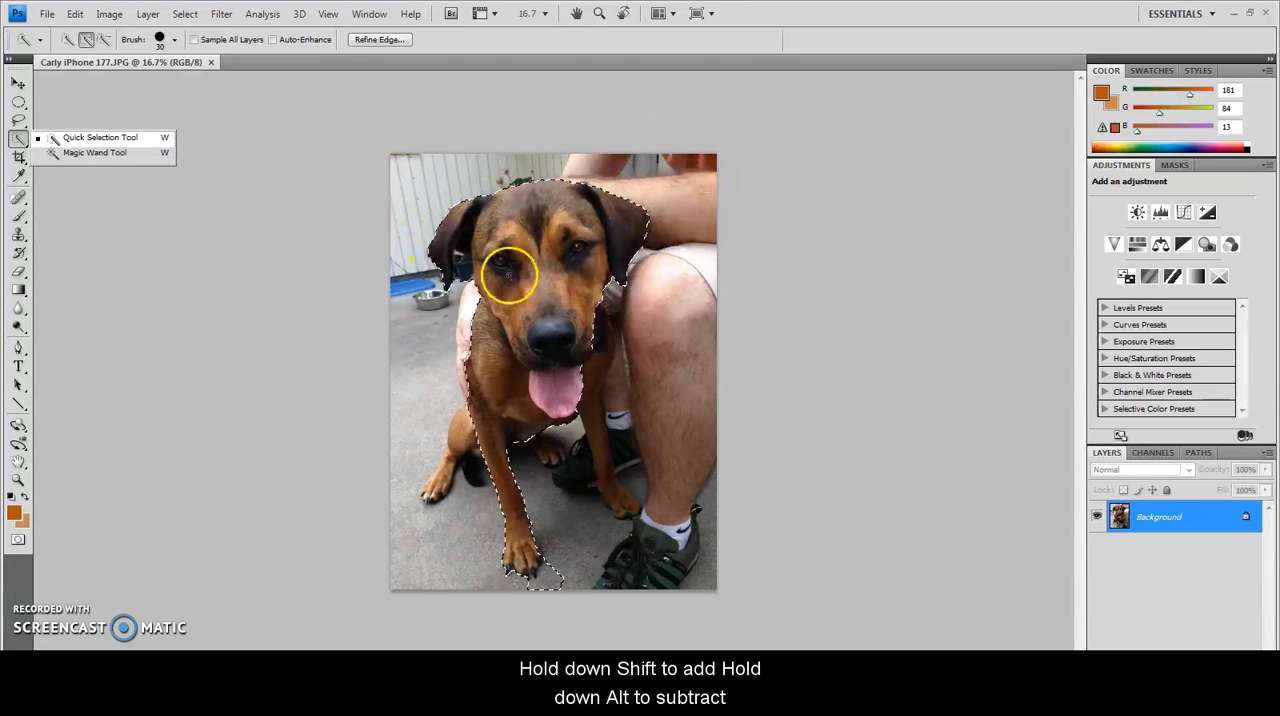
Subtract the background gap beneath the dog's ear and the patch of pavement beside the front paw from the selection
alt+click(464, 287)
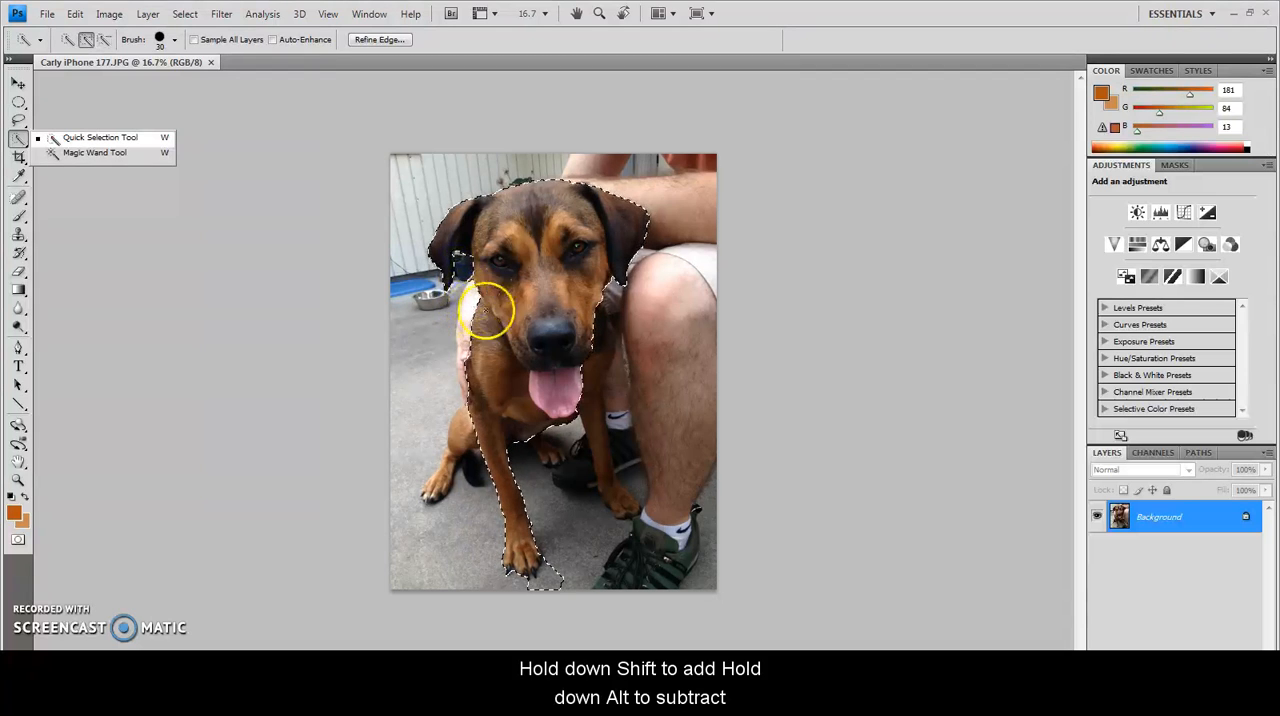
alt+click(470, 277)
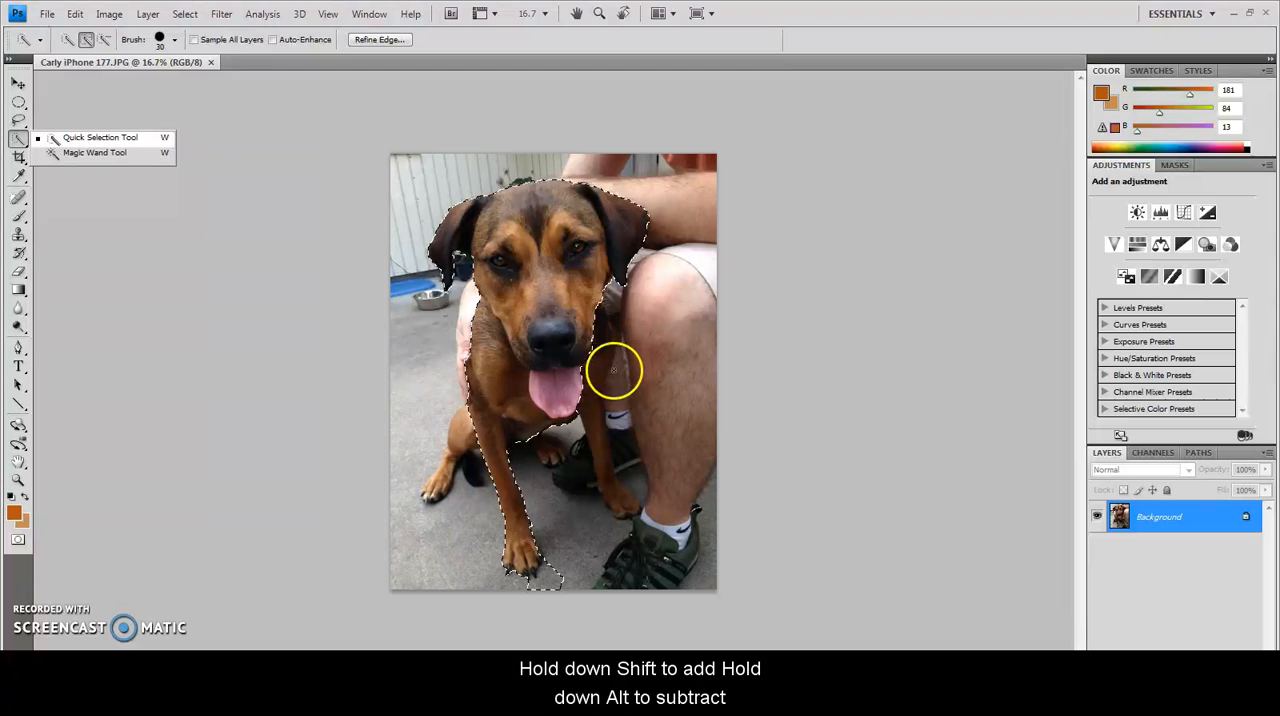
alt+click(562, 588)
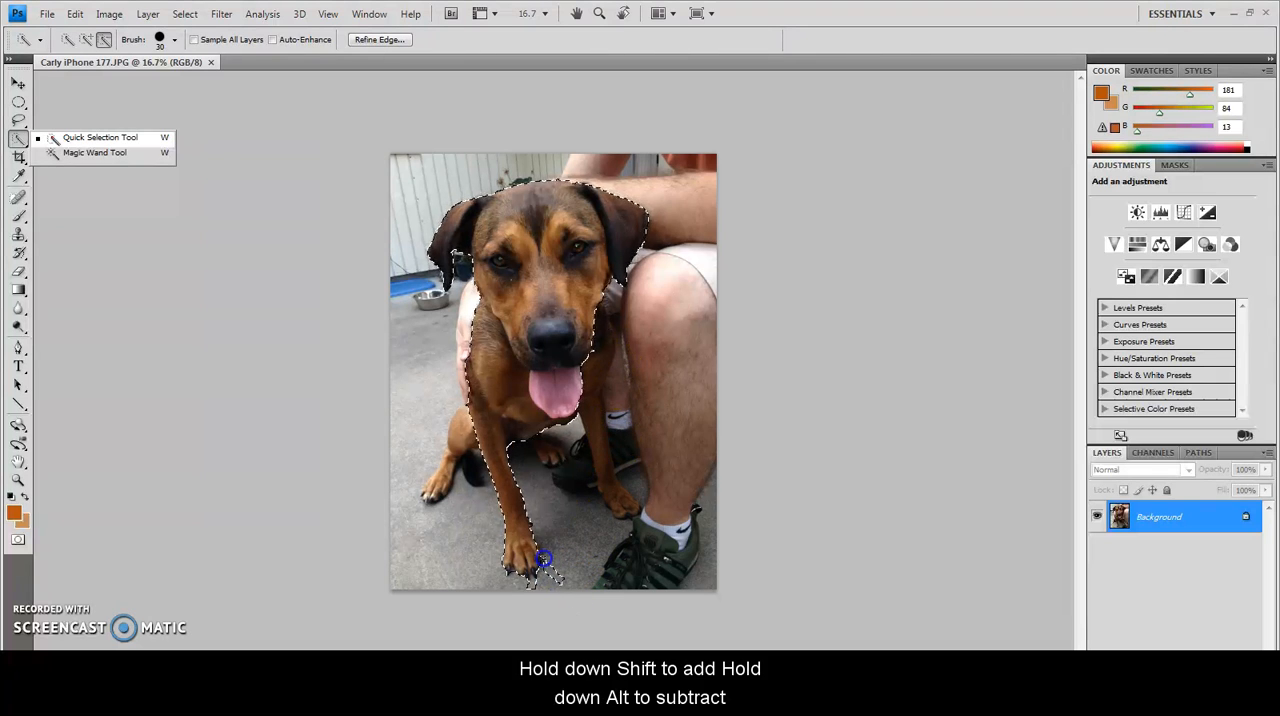
alt+click(558, 572)
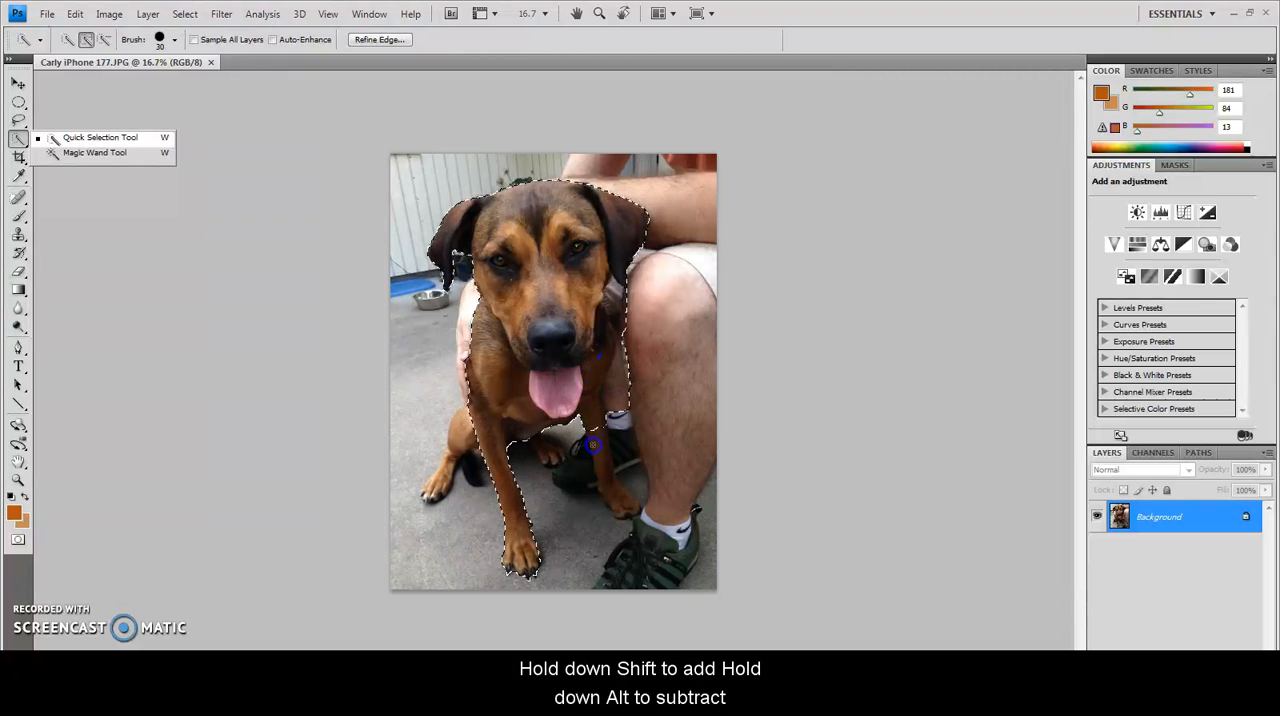
Add the dog's other front leg to the selection and subtract the pavement and shoe between the two front legs
drag(609, 492, 613, 500)
drag(625, 430, 628, 410)
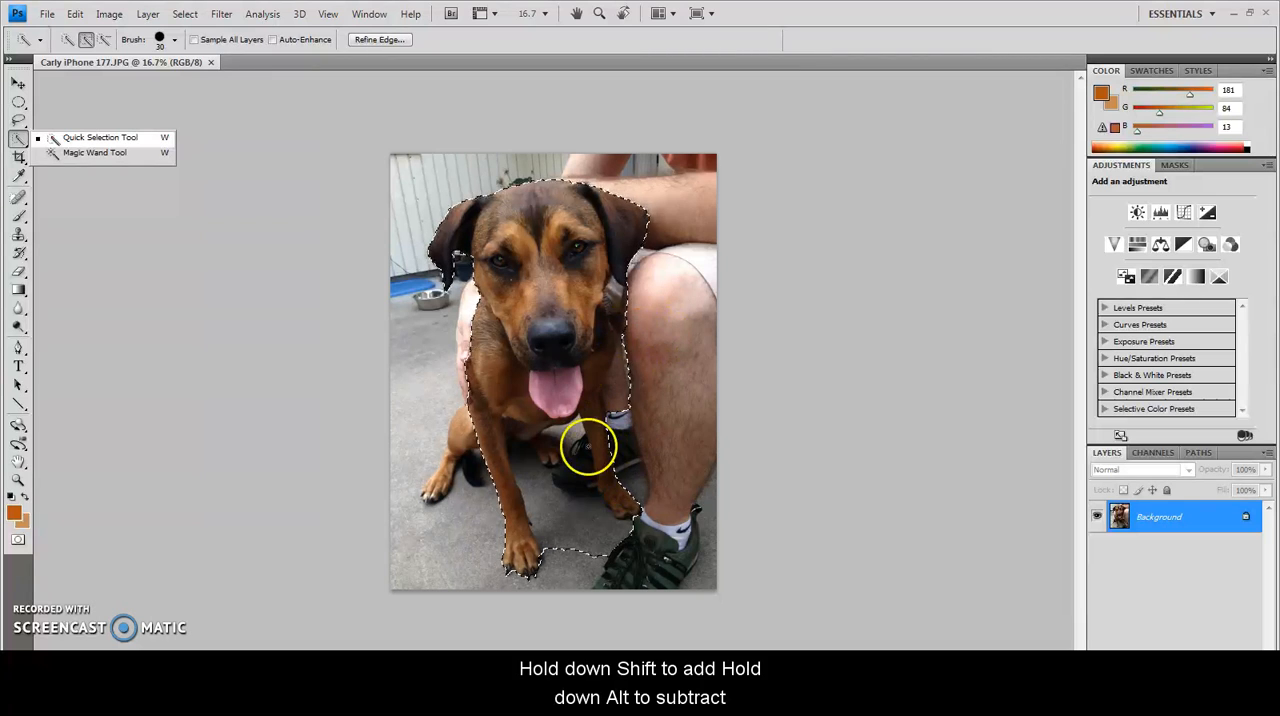
key(alt)
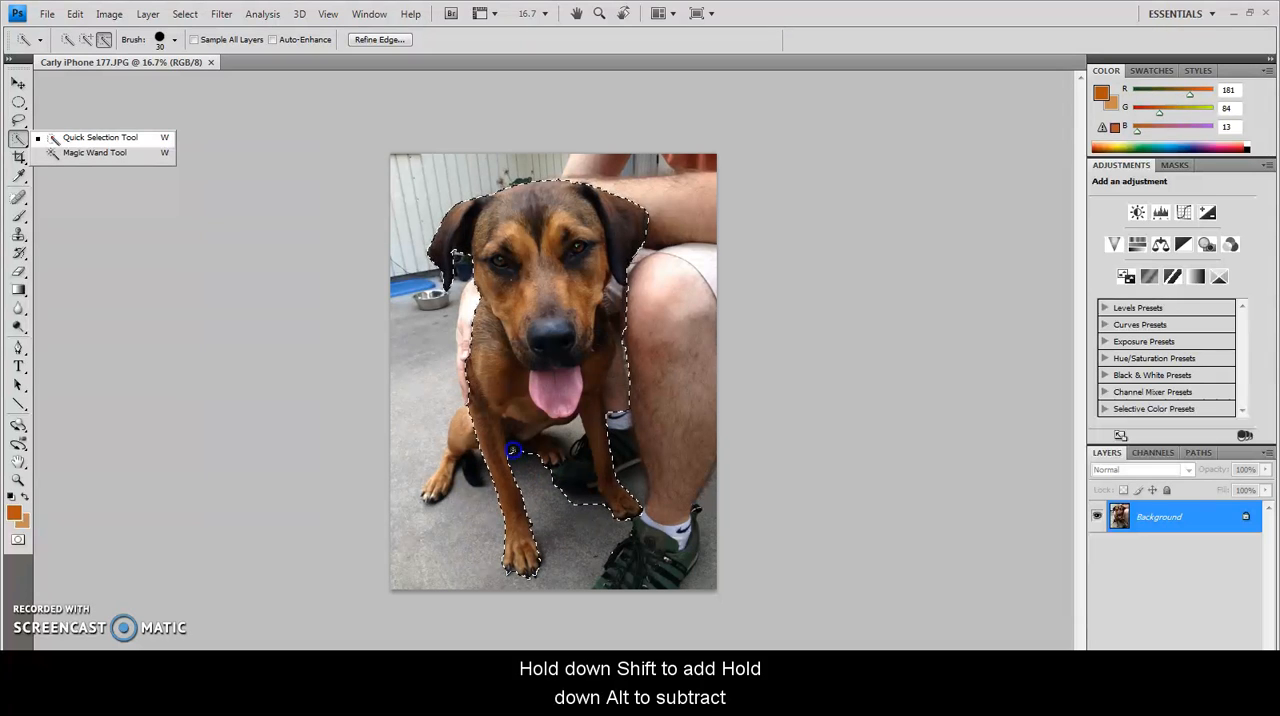
drag(513, 450, 578, 443)
Subtract the strip of the person's leg and sock beside the dog's chest and front leg from the selection
click(625, 432)
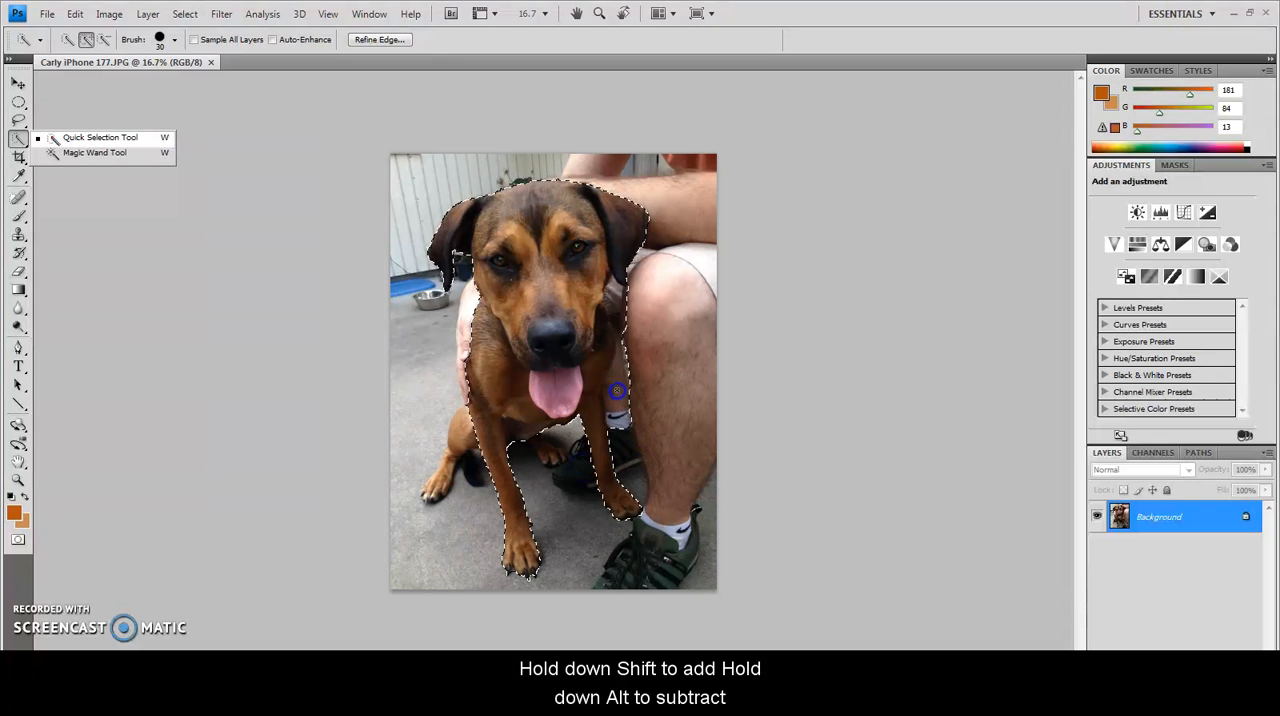
alt+click(624, 418)
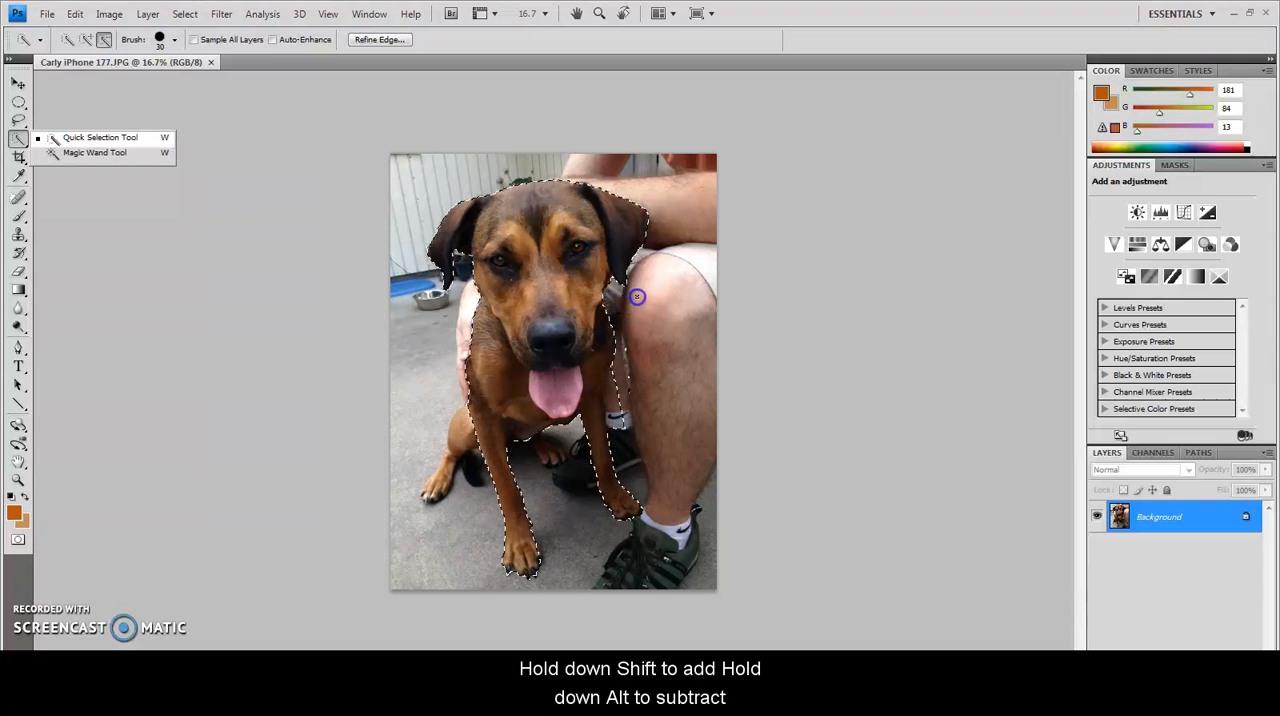
mouse_move(623, 406)
mouse_down()
mouse_move(636, 362)
mouse_move(619, 386)
mouse_up()
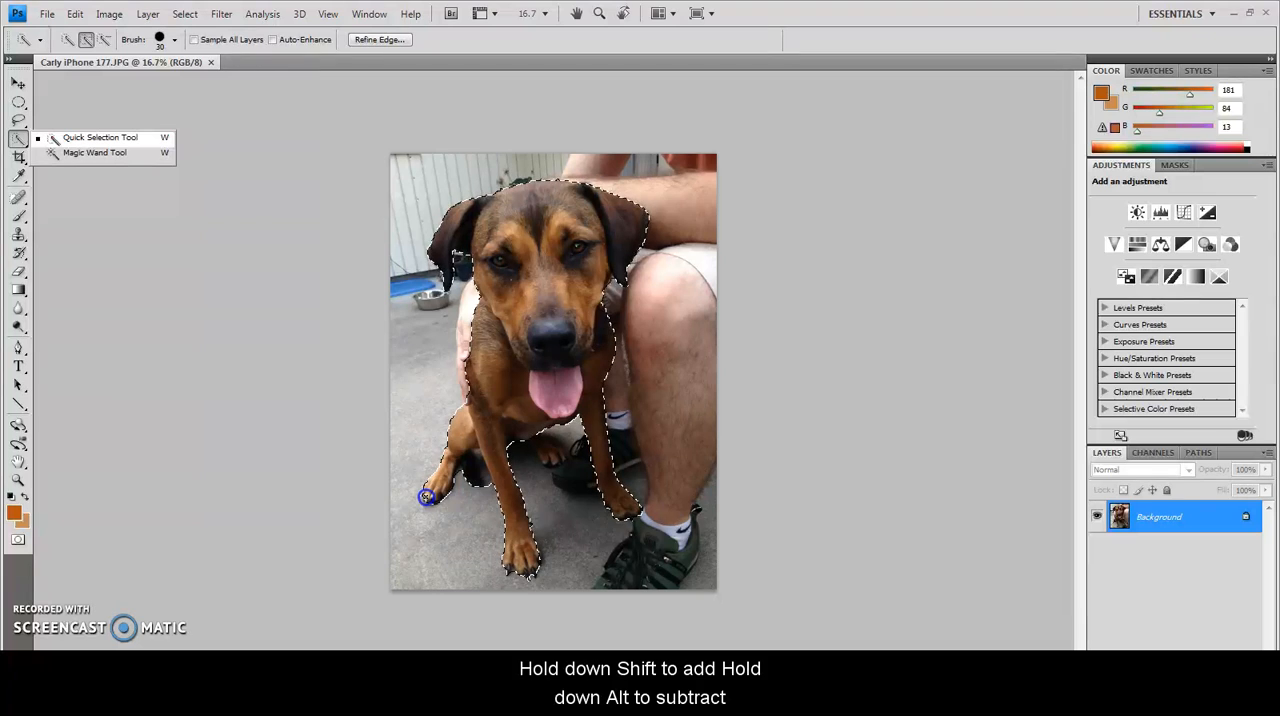
Complete the selection around the dog's hind legs and paws, and invert it to select the background
key(alt)
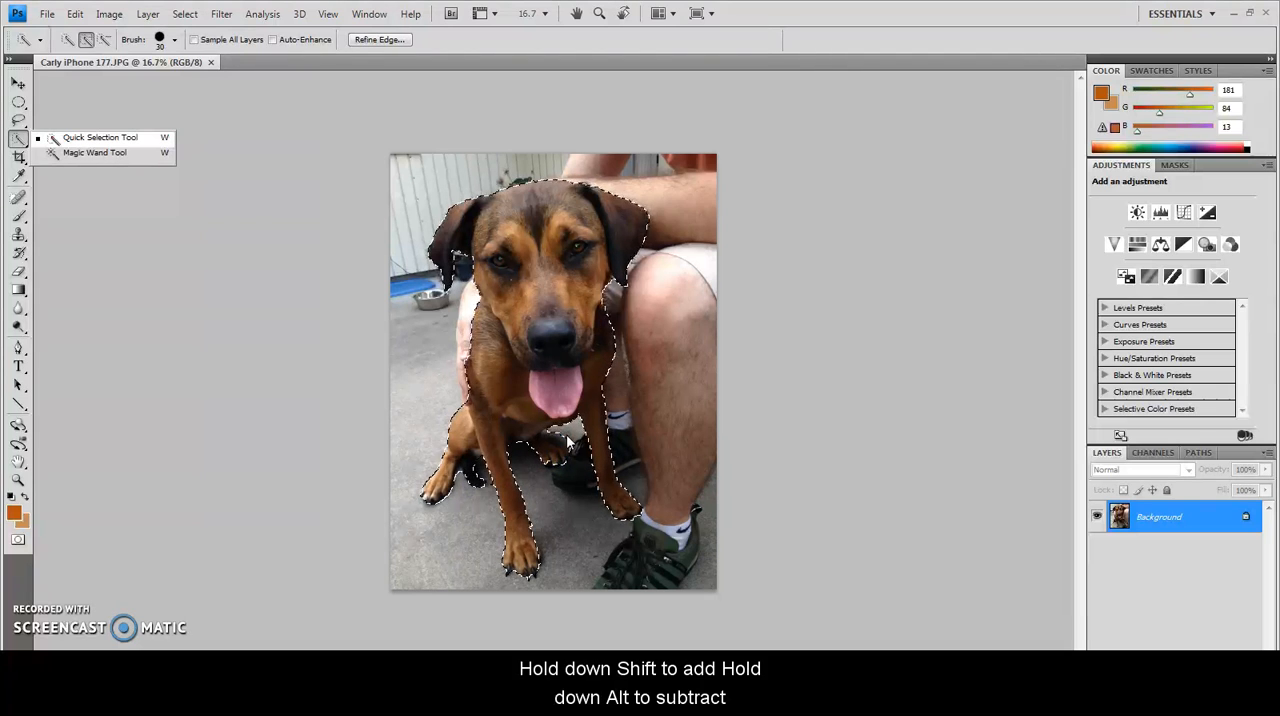
alt+click(563, 434)
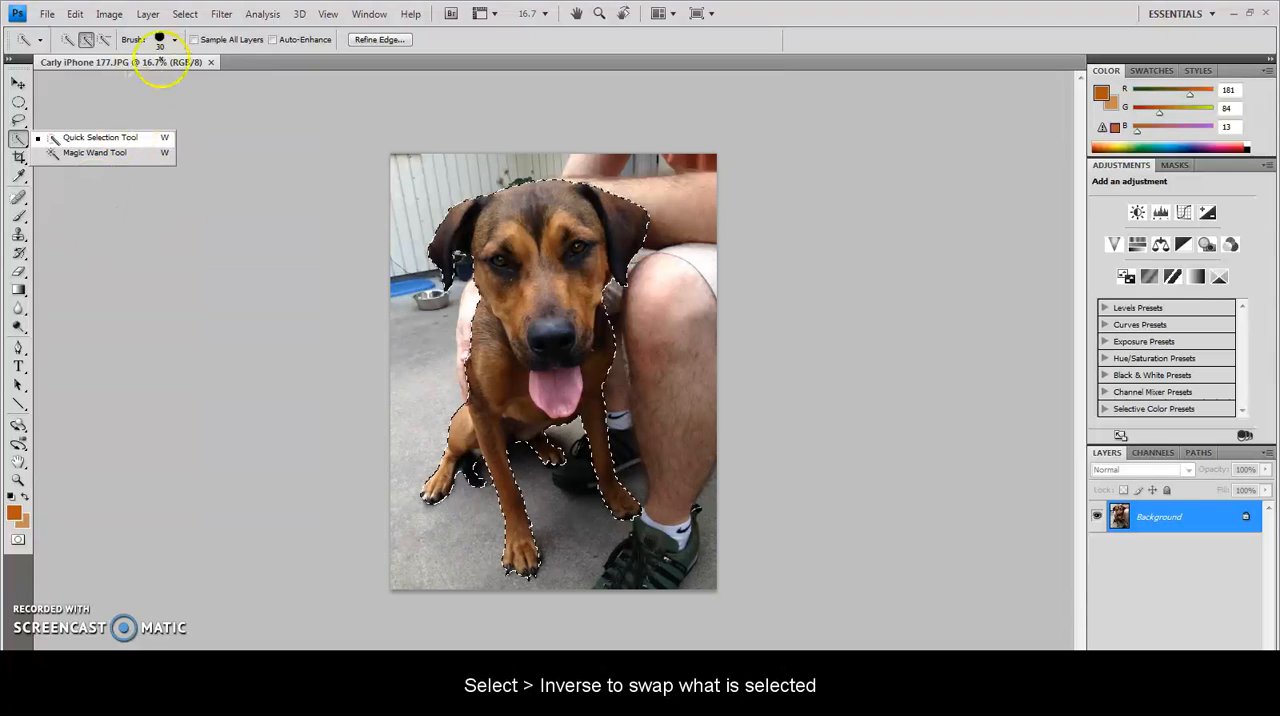
click(186, 16)
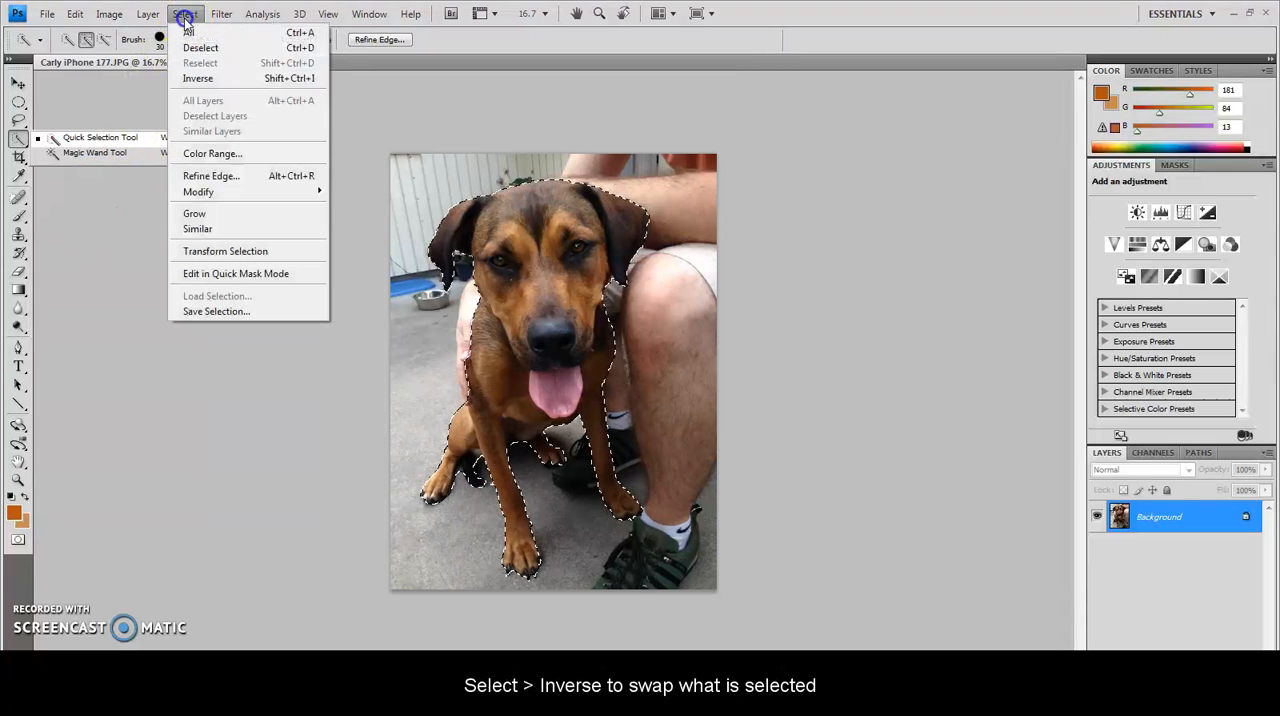
click(190, 79)
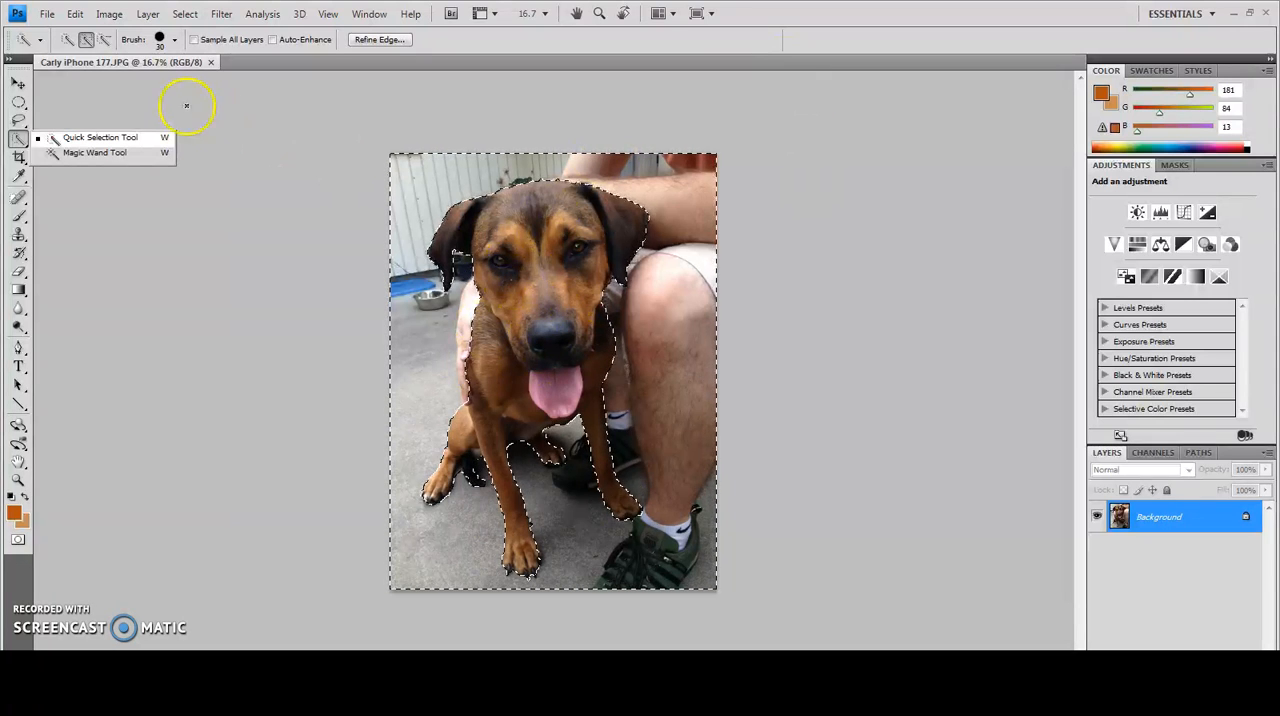
click(108, 14)
mouse_move(130, 56)
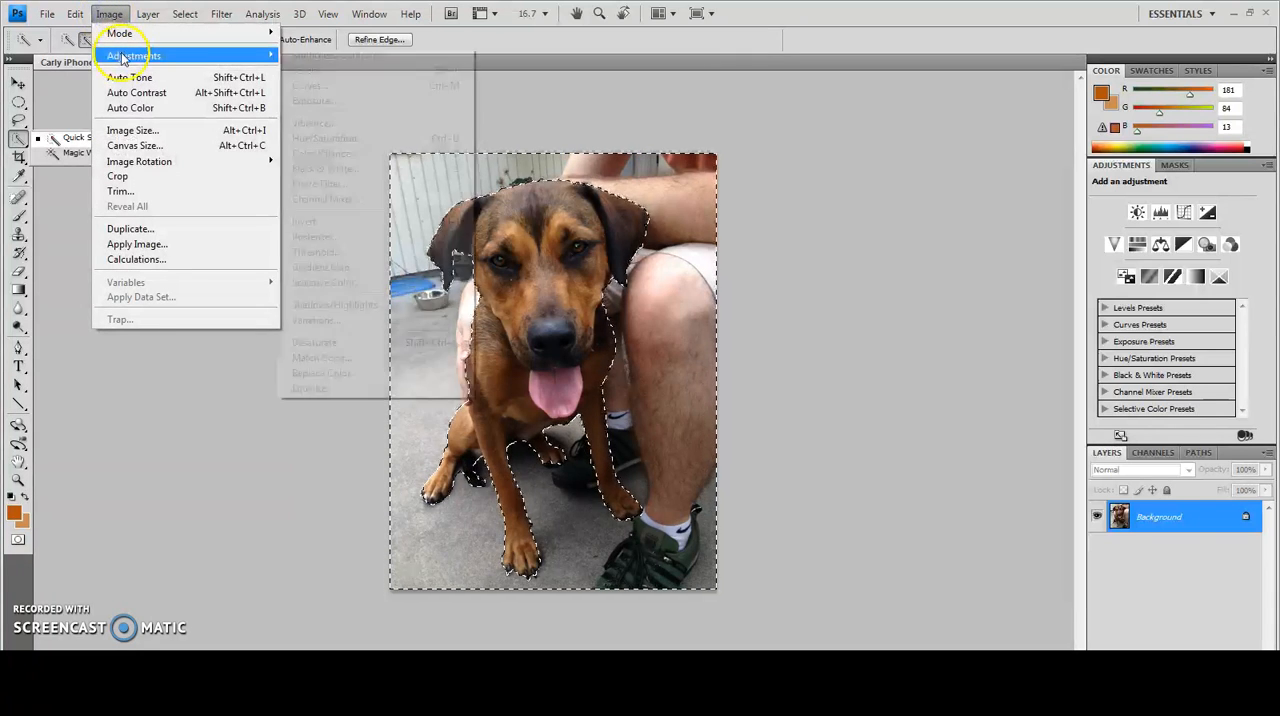
click(322, 168)
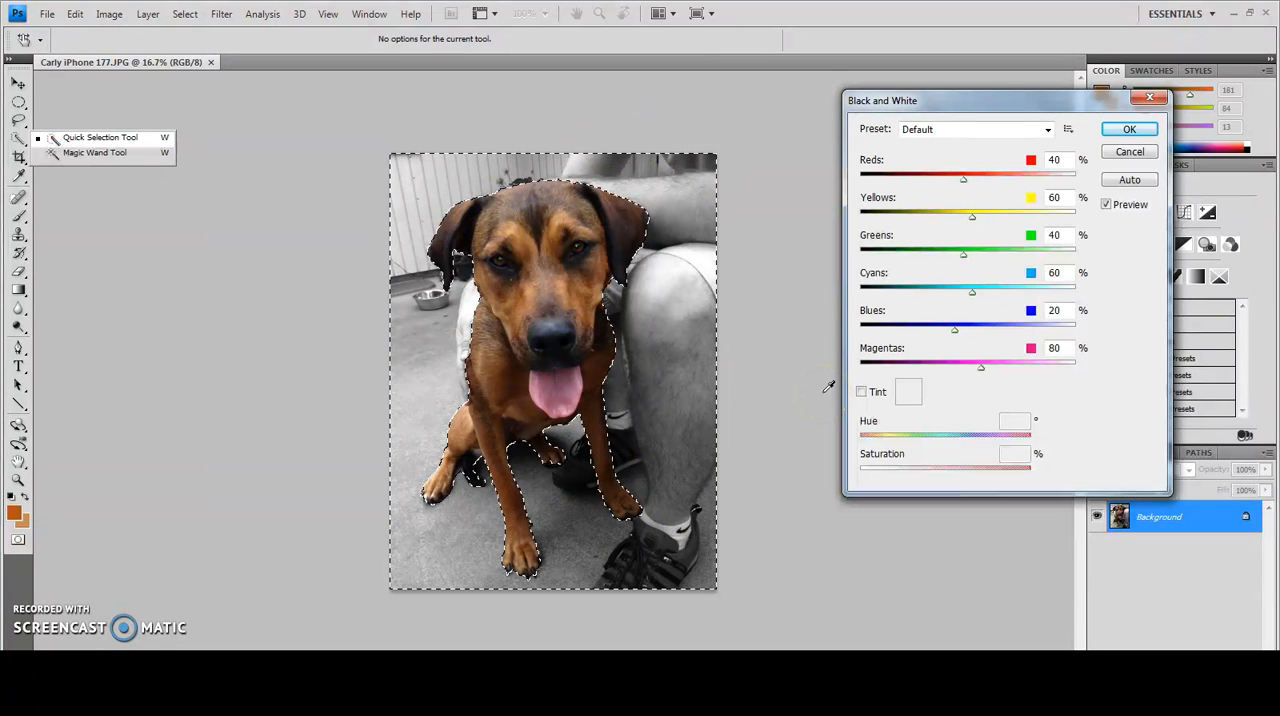
click(1130, 152)
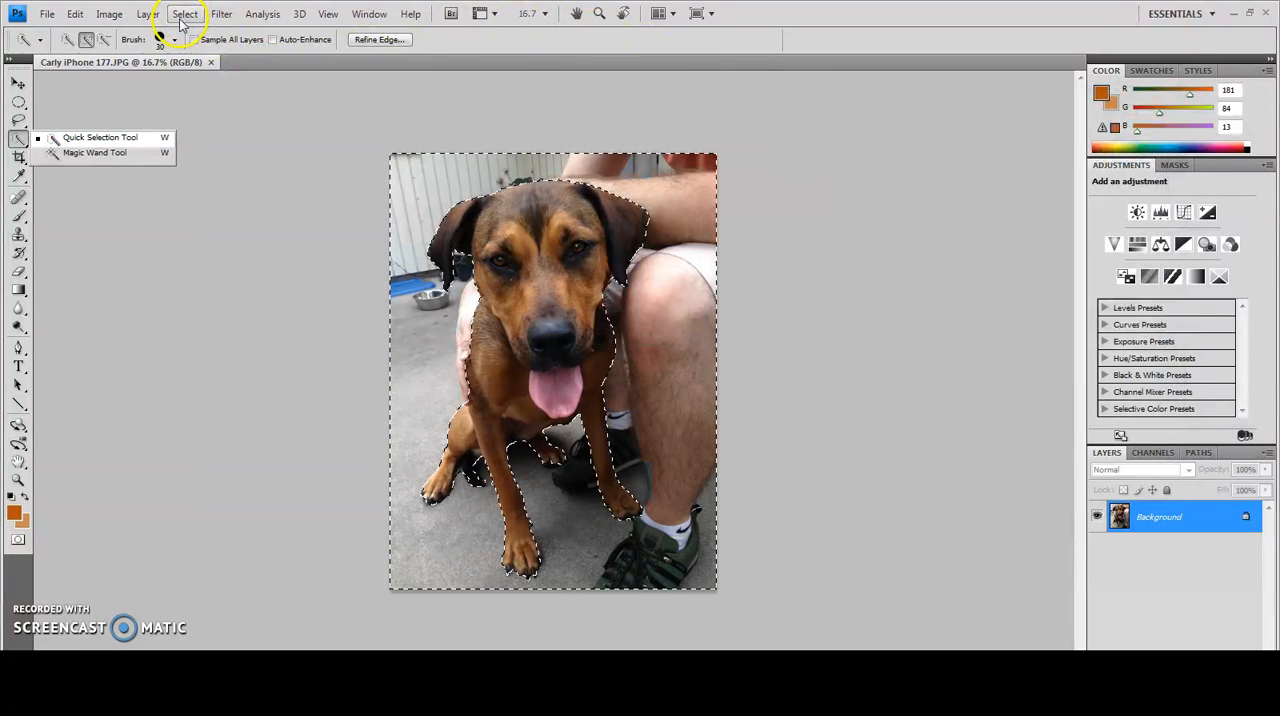
Refine the edge of the background selection with a radius of 12.0 px
click(183, 14)
click(214, 176)
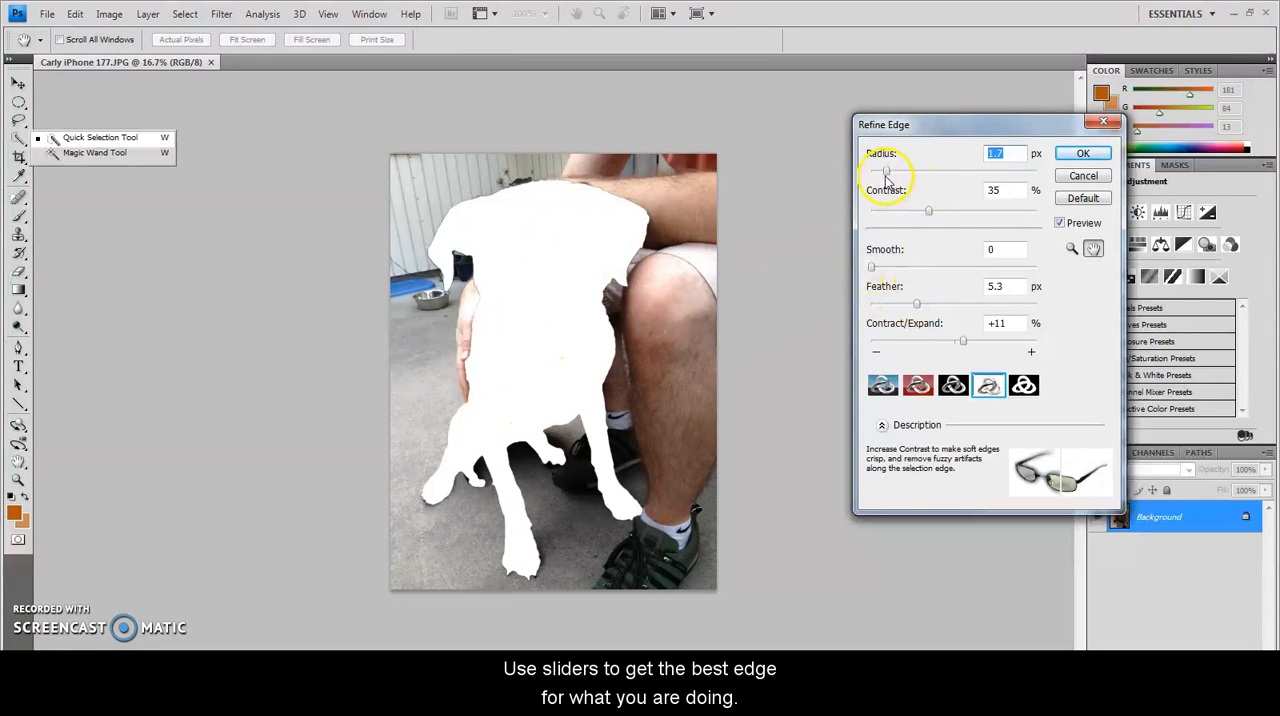
drag(886, 172, 940, 176)
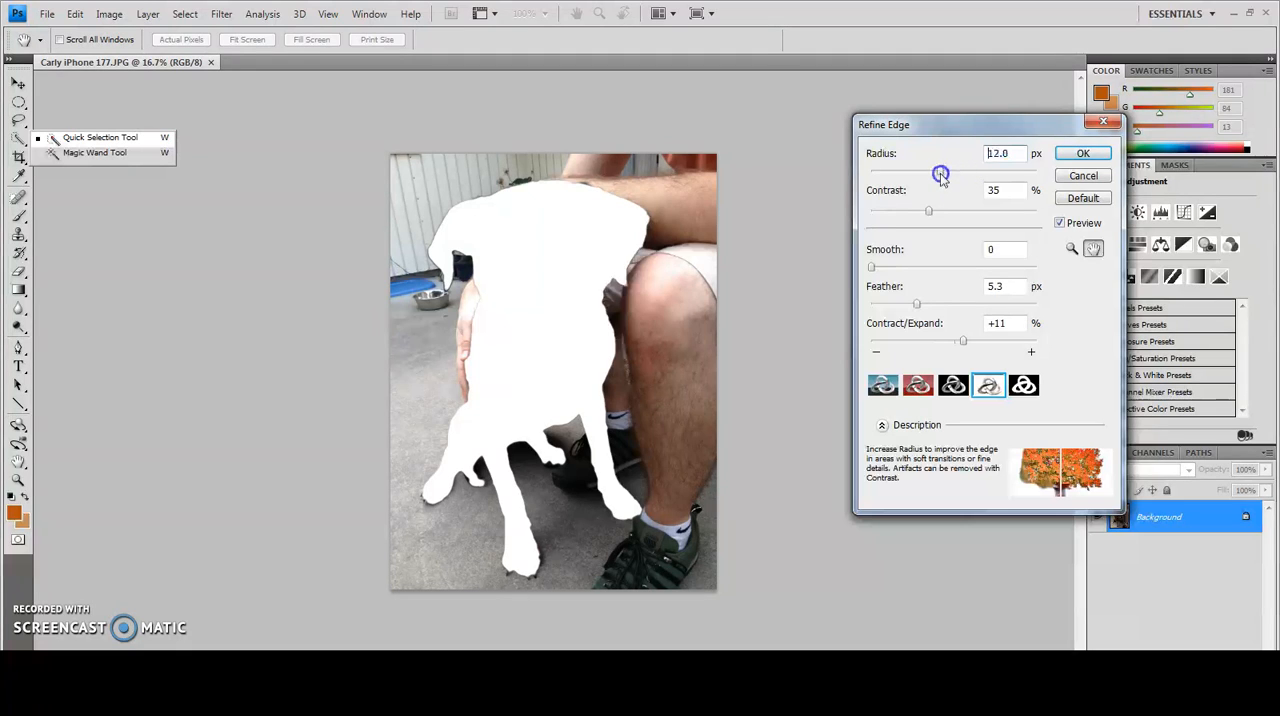
double_click(995, 153)
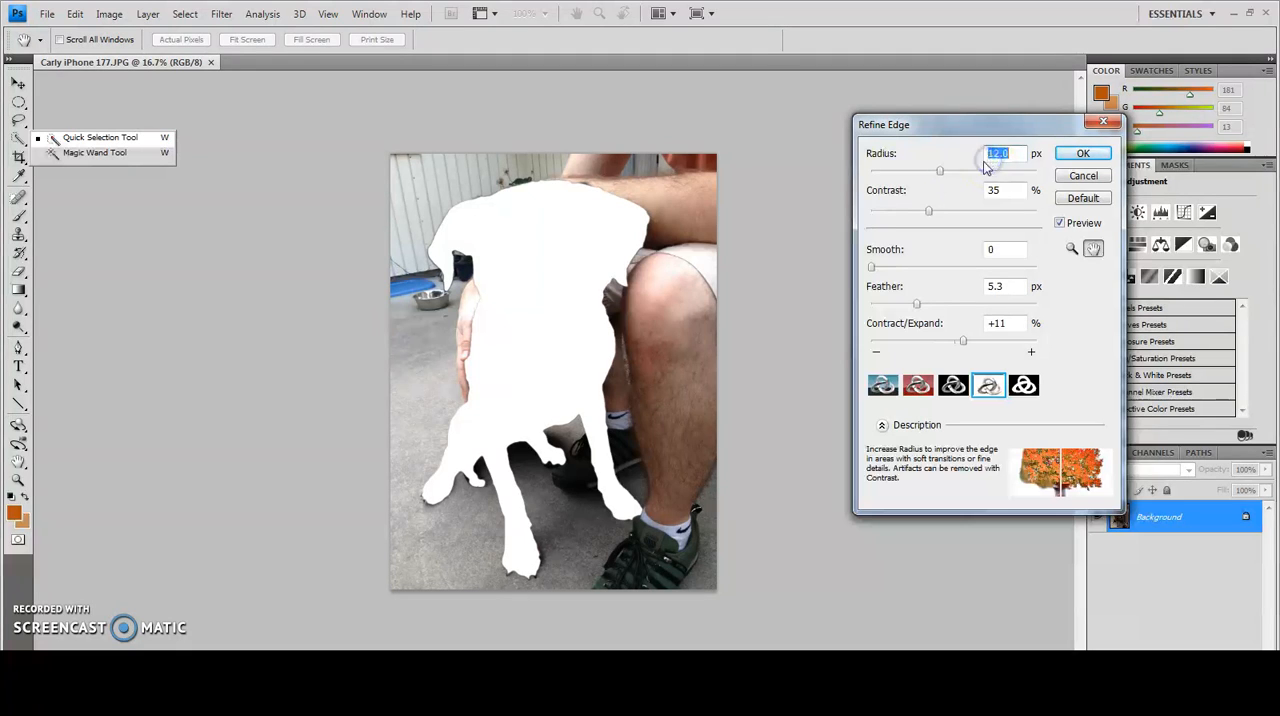
click(1080, 155)
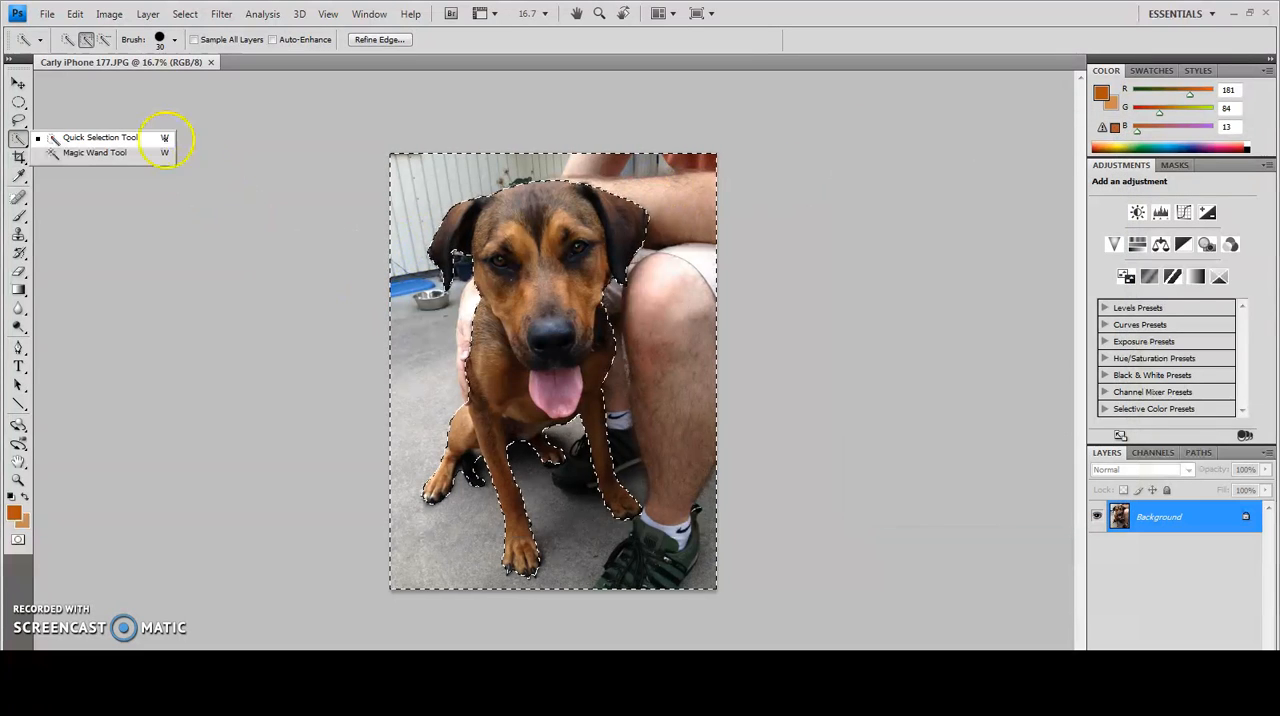
Convert the selected background to black and white with the Default preset of the Black and White adjustment
click(121, 20)
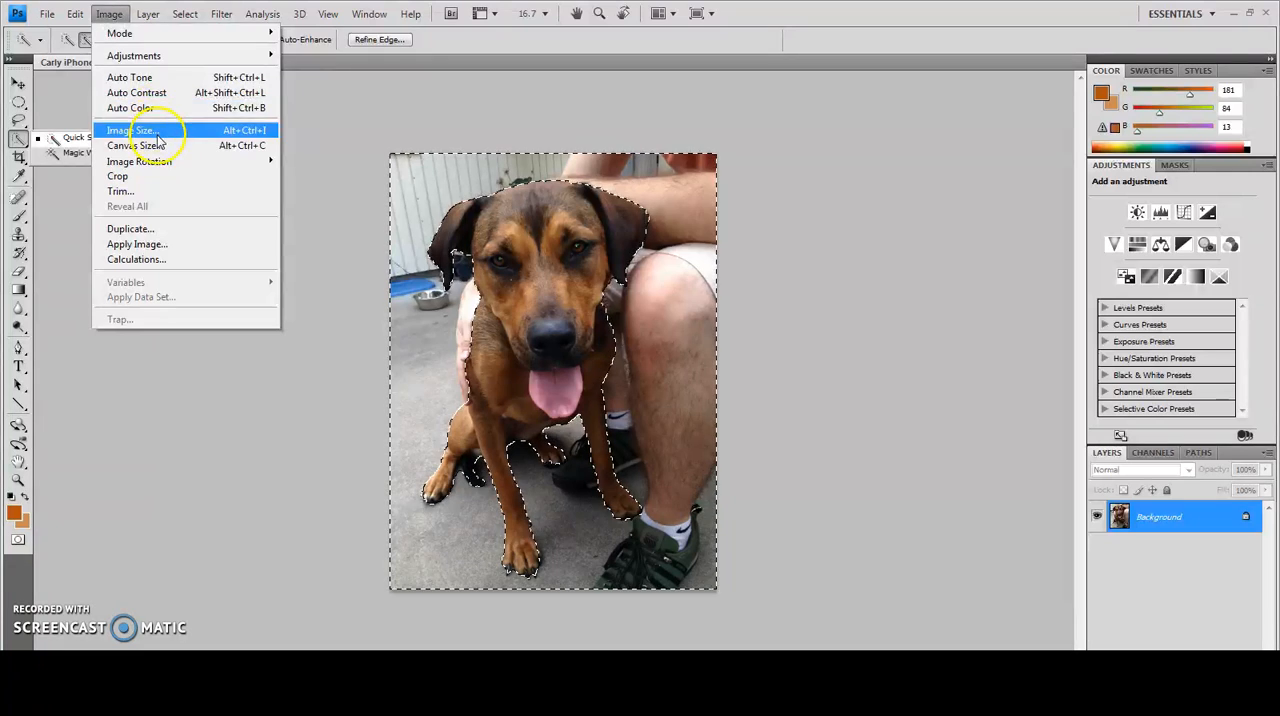
mouse_move(147, 20)
mouse_move(110, 14)
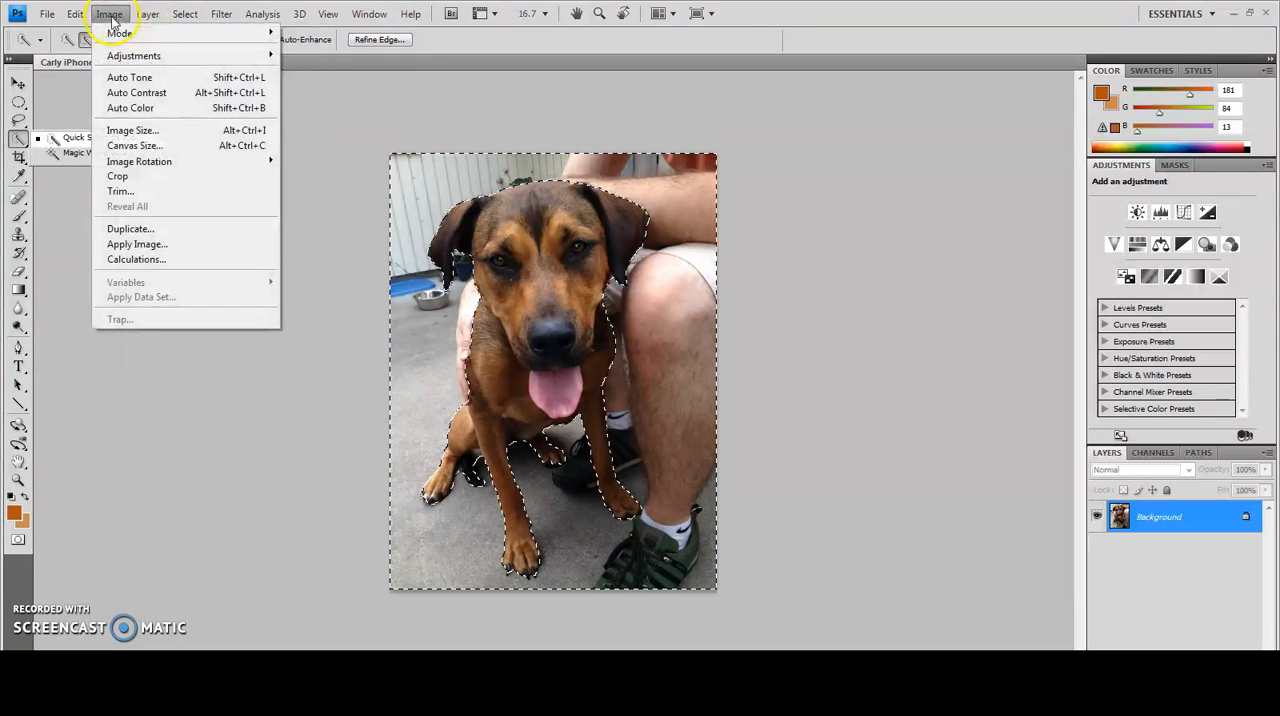
mouse_move(165, 57)
click(327, 164)
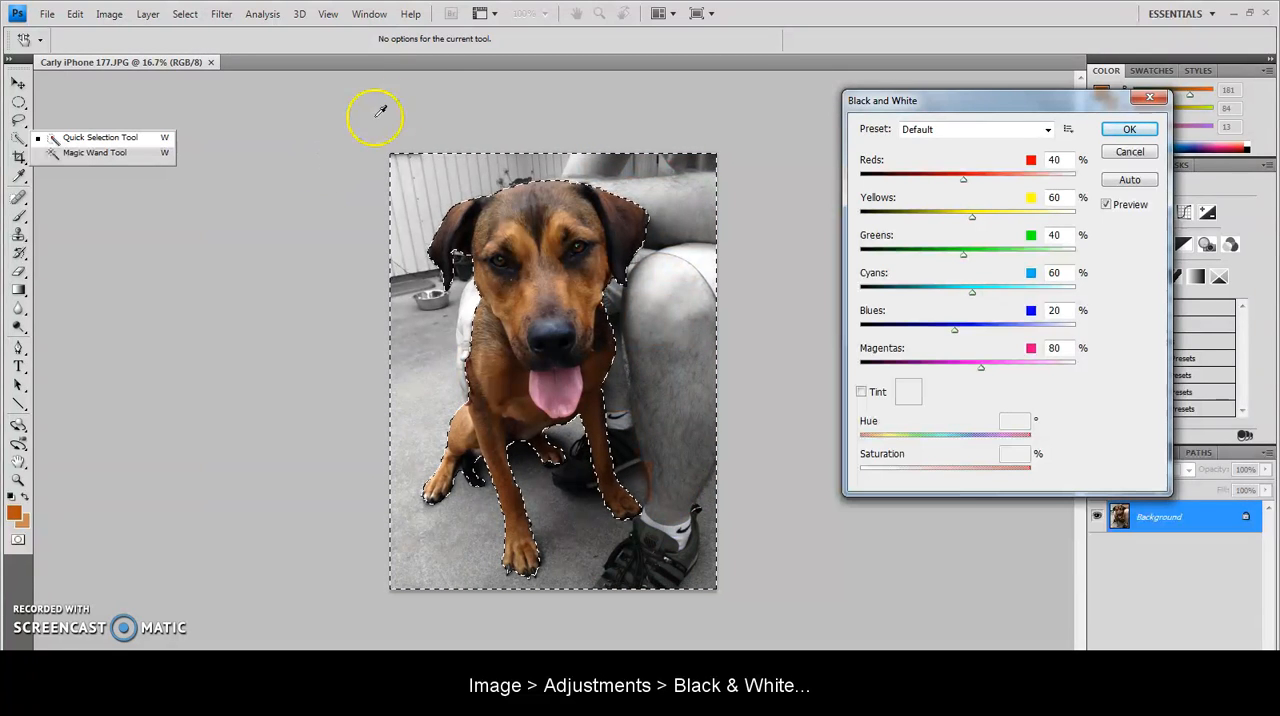
click(1126, 132)
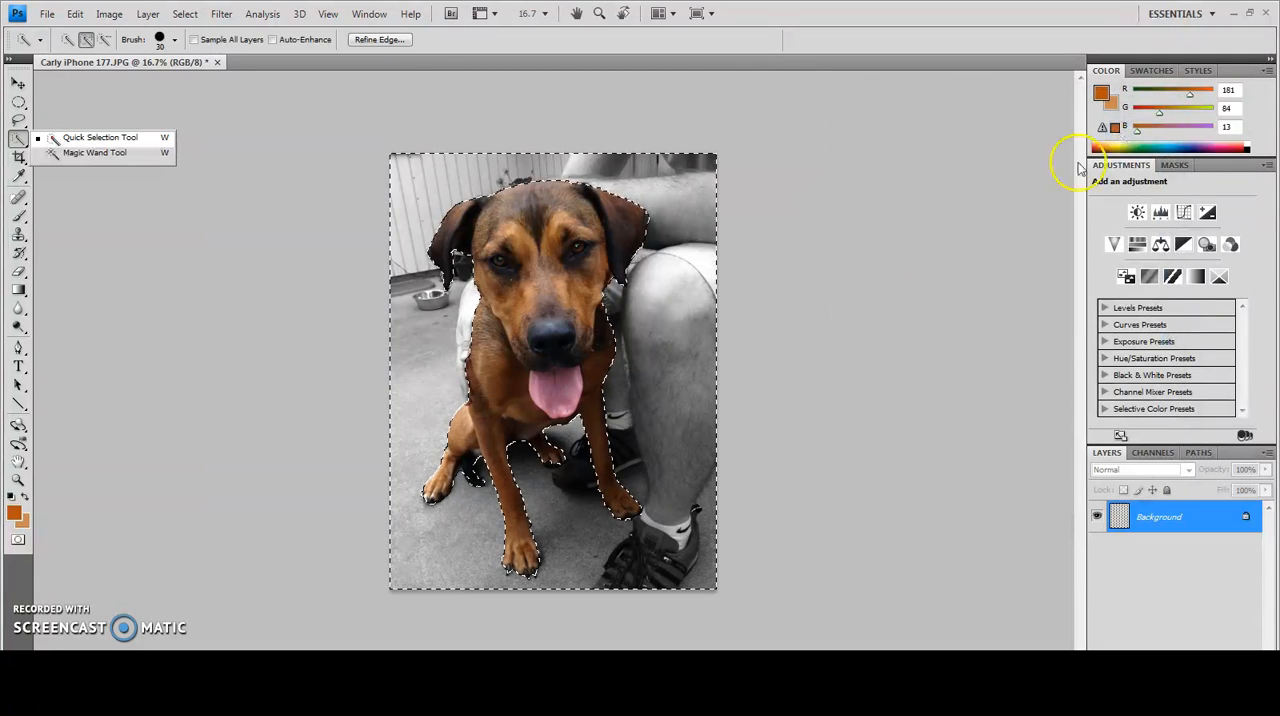
Deselect the black and white background around the dog
click(183, 16)
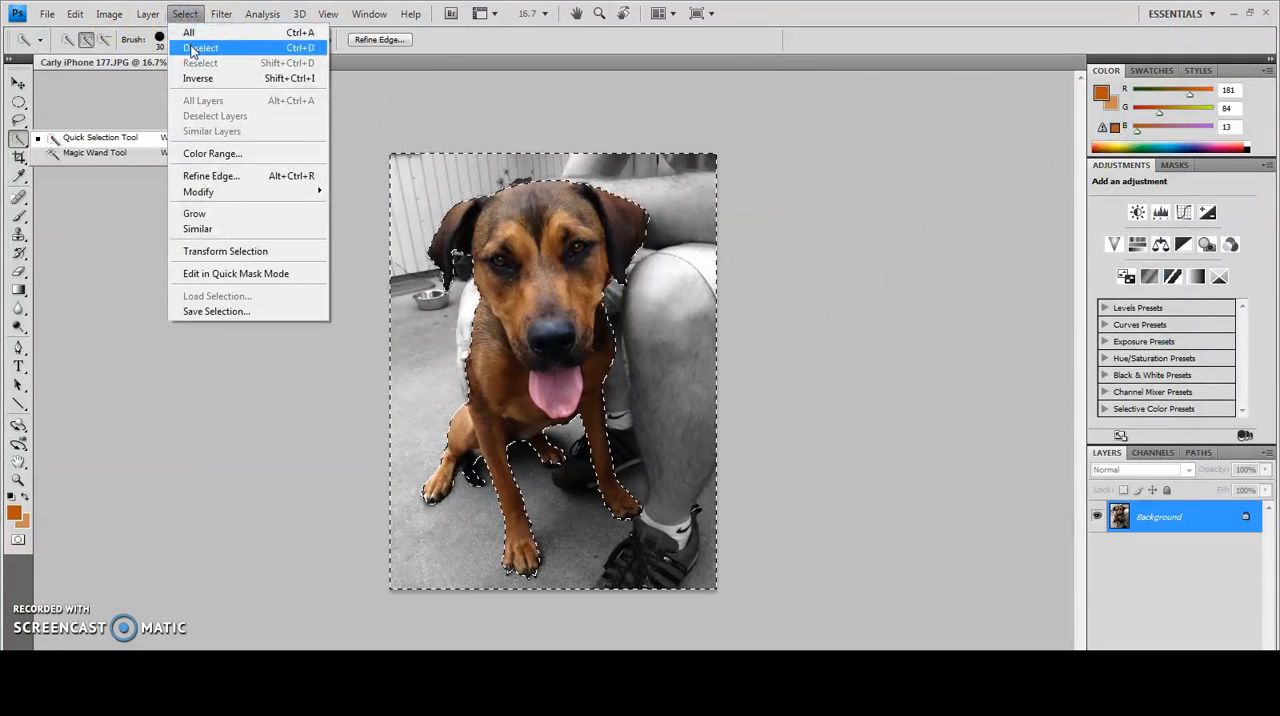
click(200, 47)
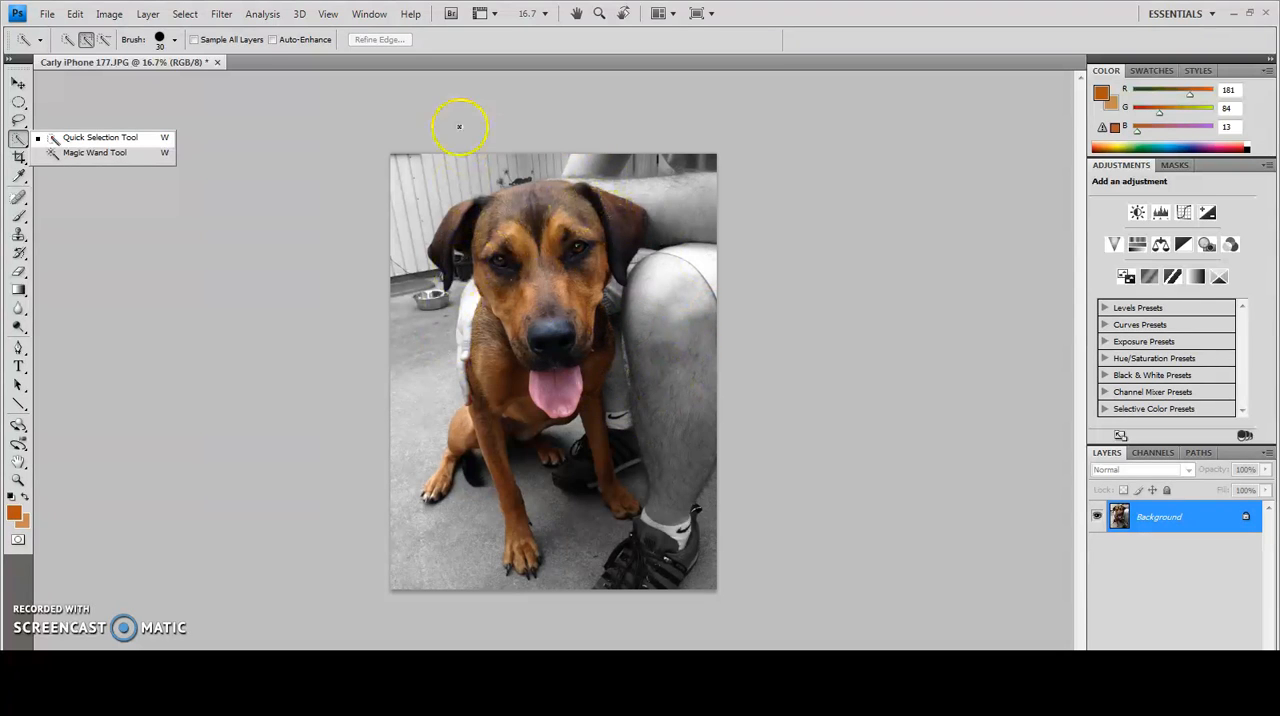
Export the photo for web with the JPEG High preset as SierraSelective in the 4_03 Selective Color folder
click(38, 18)
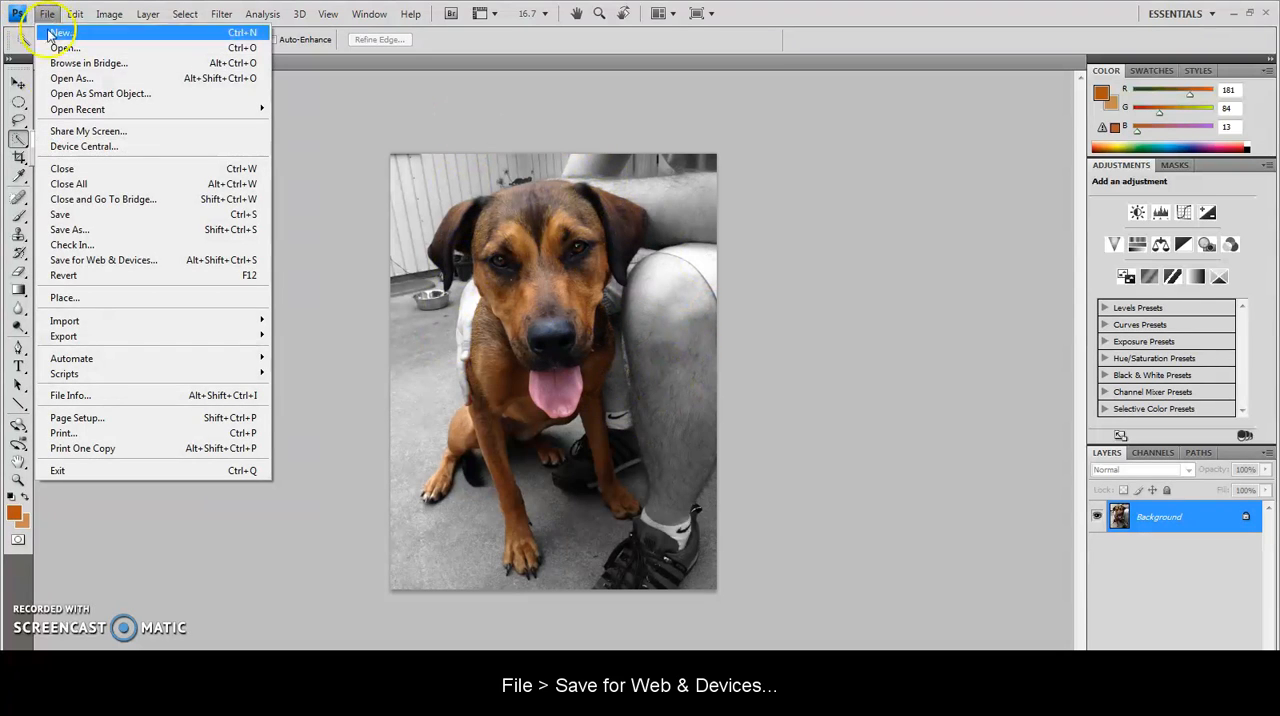
click(72, 262)
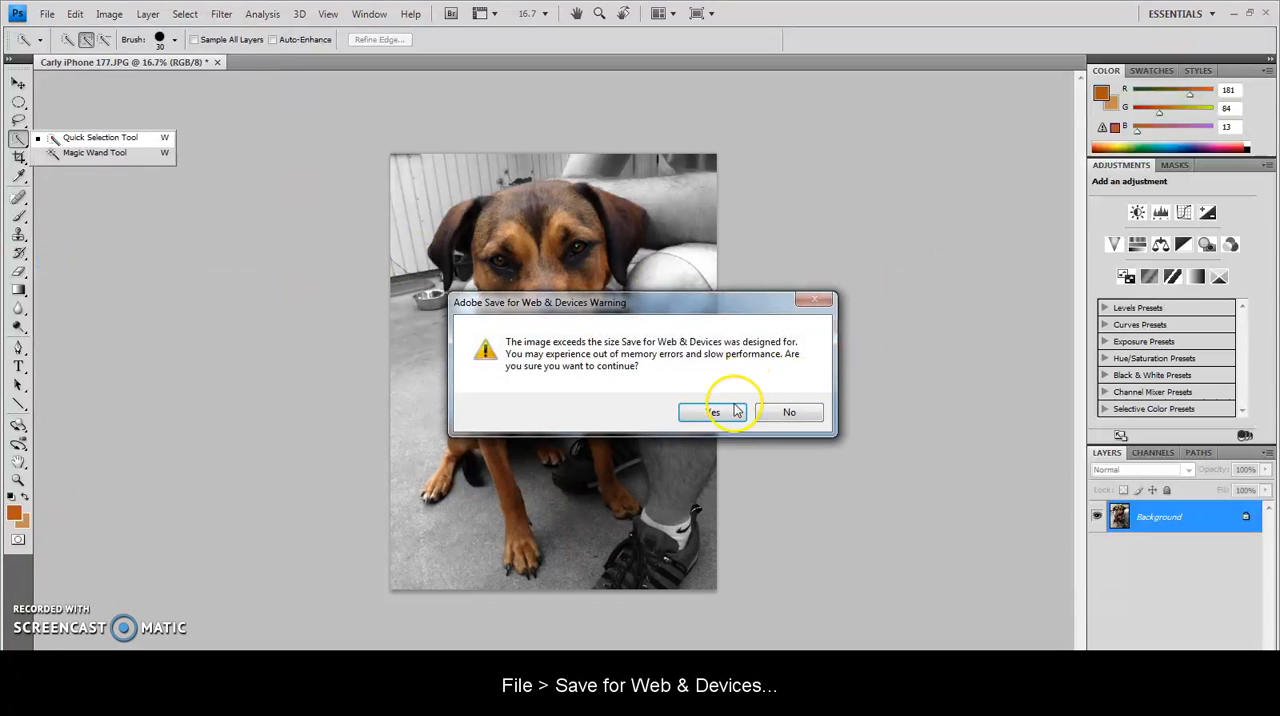
click(731, 412)
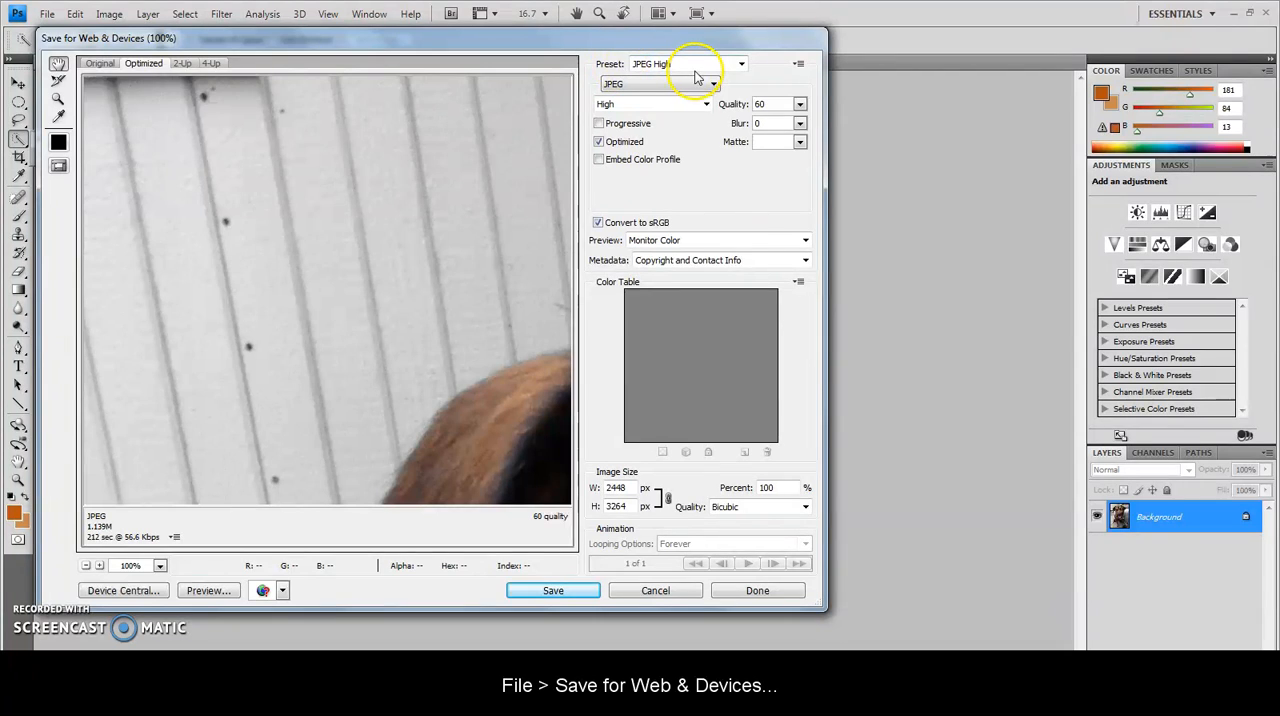
click(548, 592)
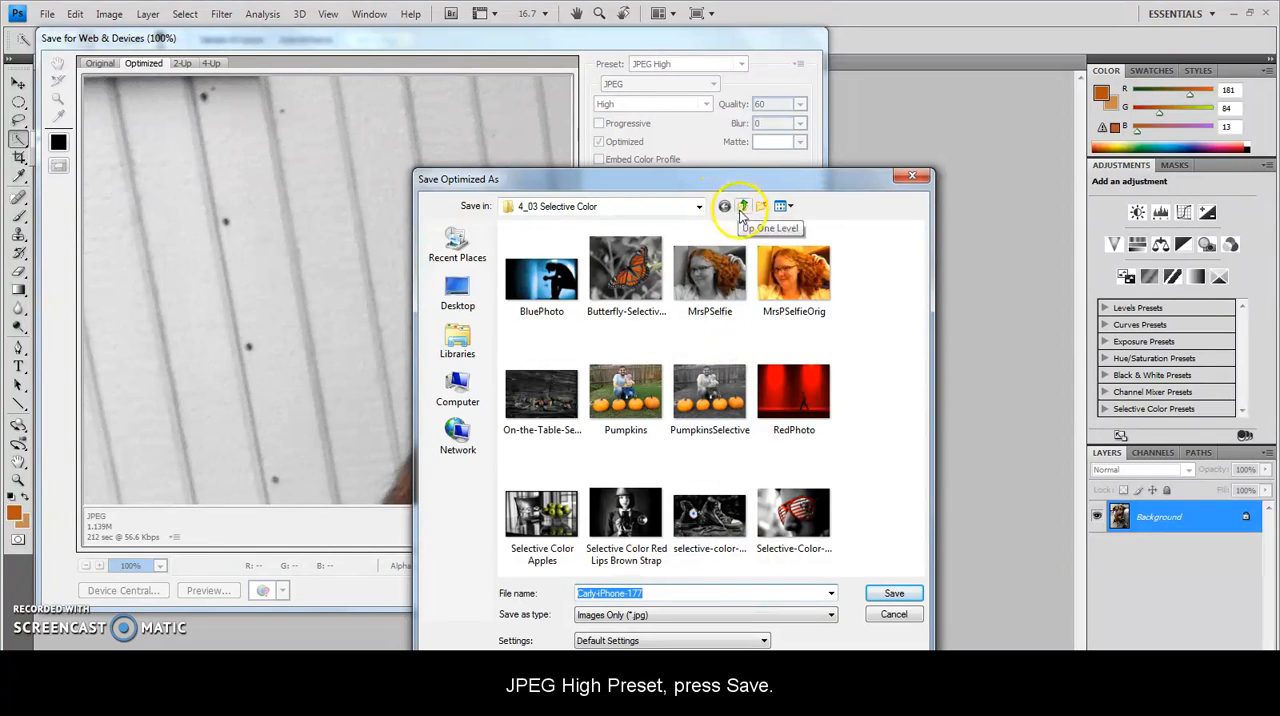
drag(657, 592, 535, 590)
key(BackSpace)
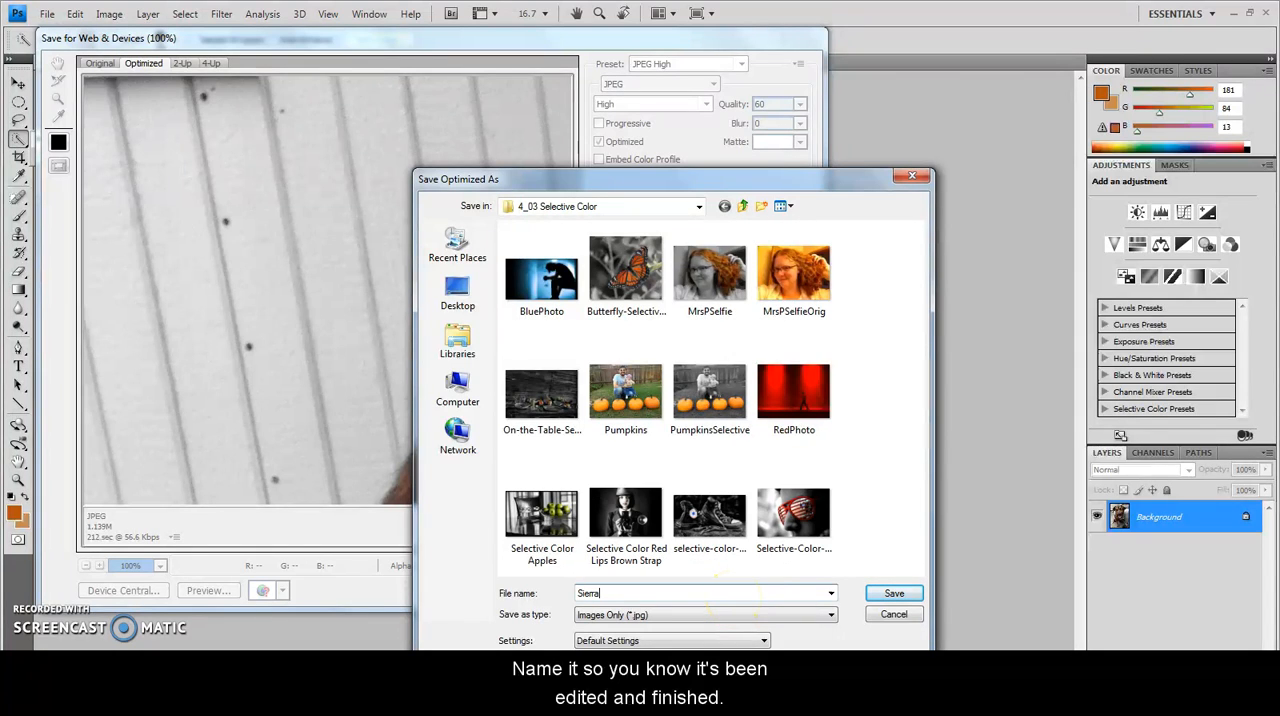
text(SierraSelective)
click(893, 594)
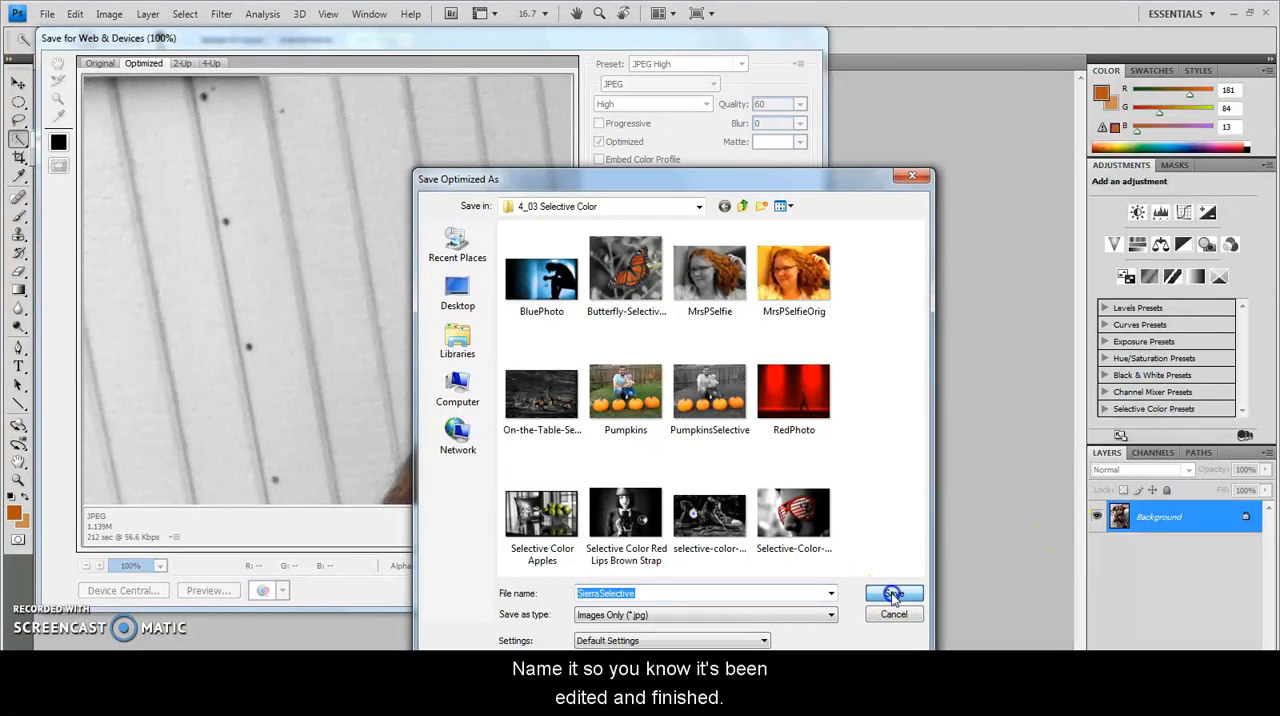